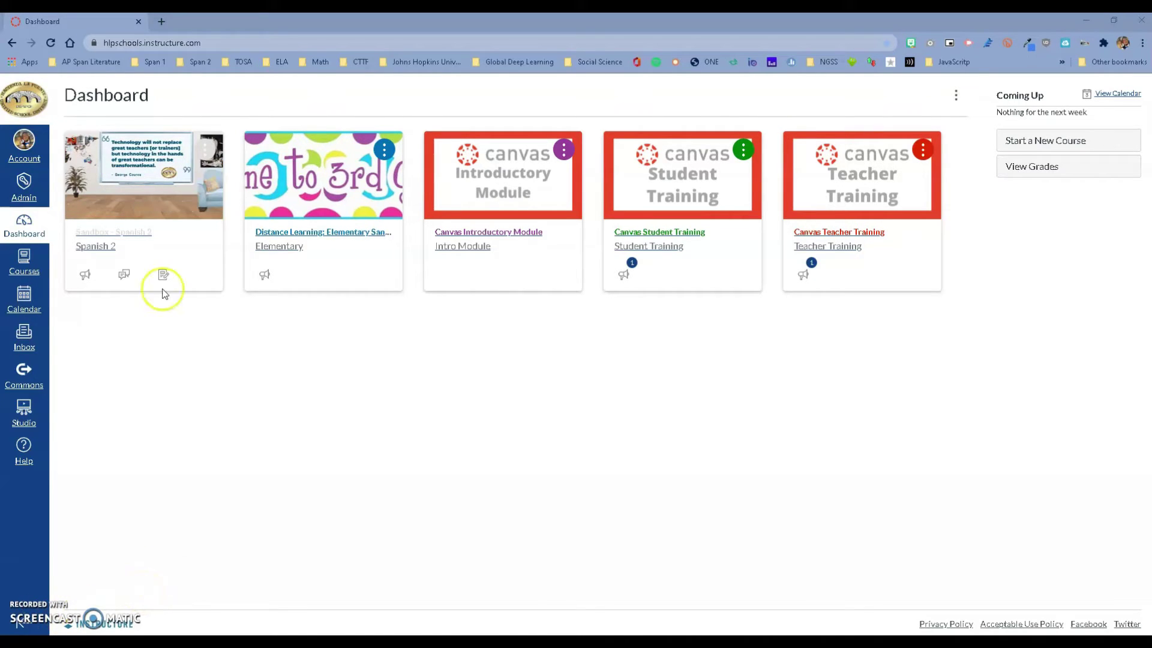
Step: Open the Sandbox - Spanish 2 course and go to its Assignments list
left_click(125, 153)
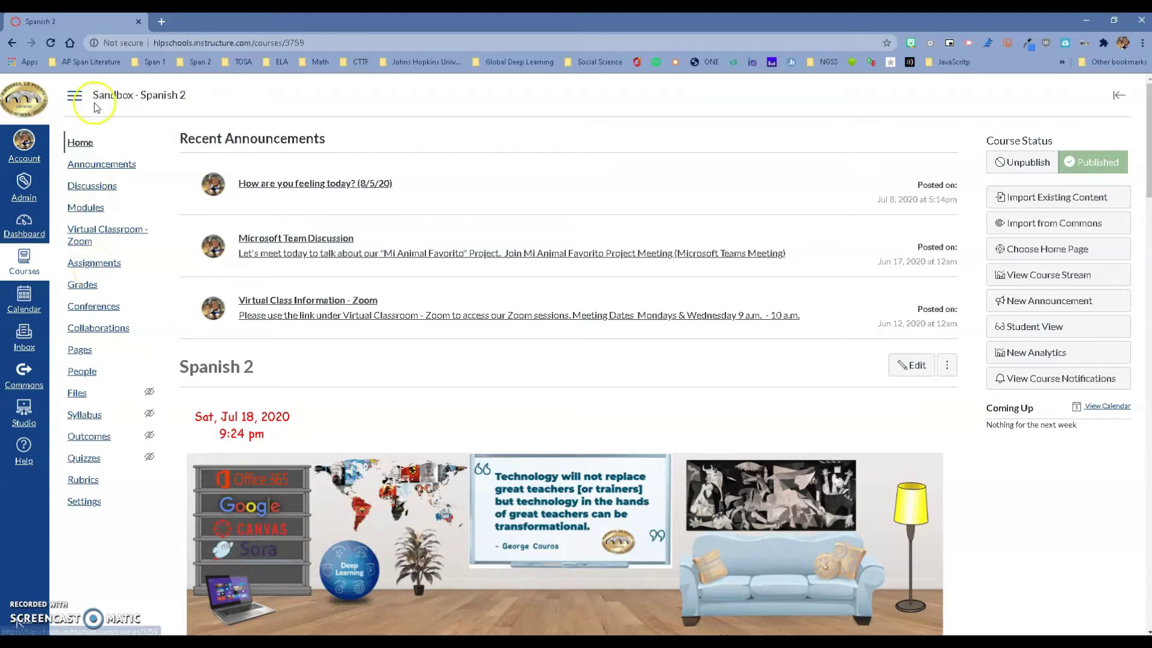
left_click(104, 263)
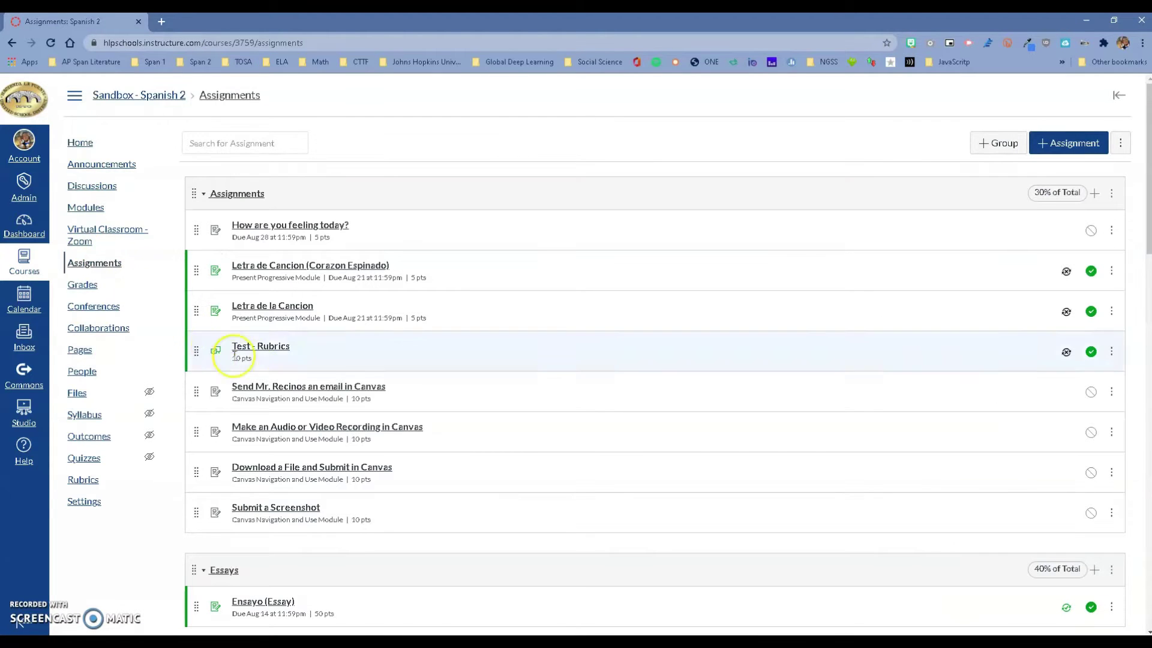
scroll(476, 249, "down", 5)
scroll(477, 249, "down", 3)
scroll(475, 248, "down", 5)
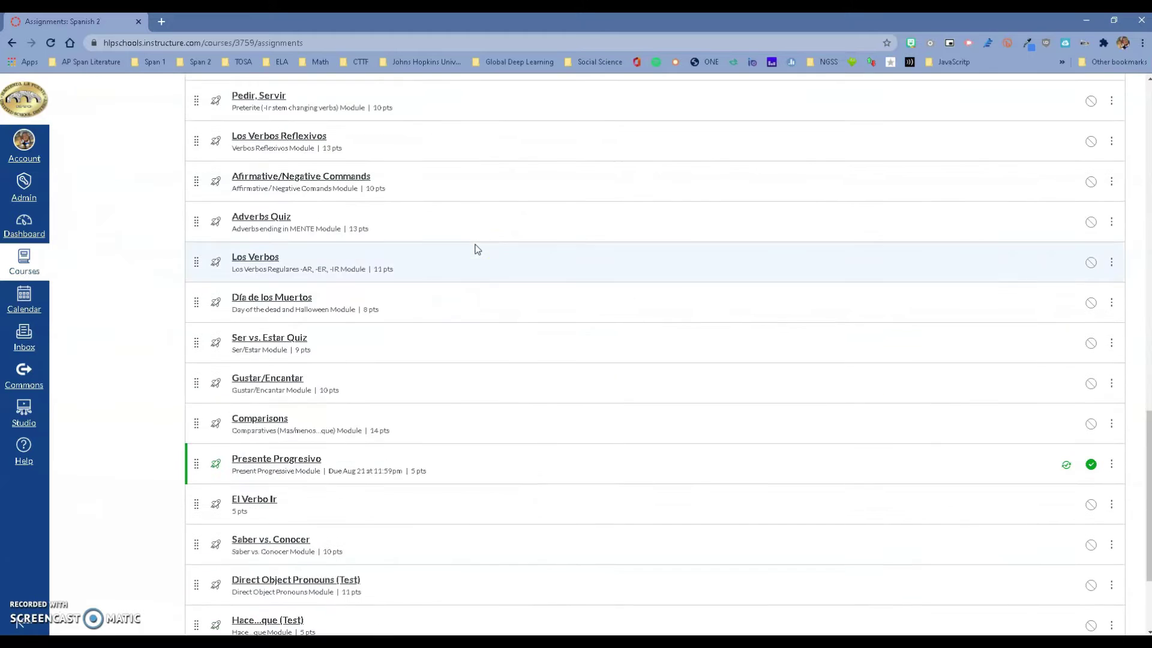
scroll(477, 249, "up", 15)
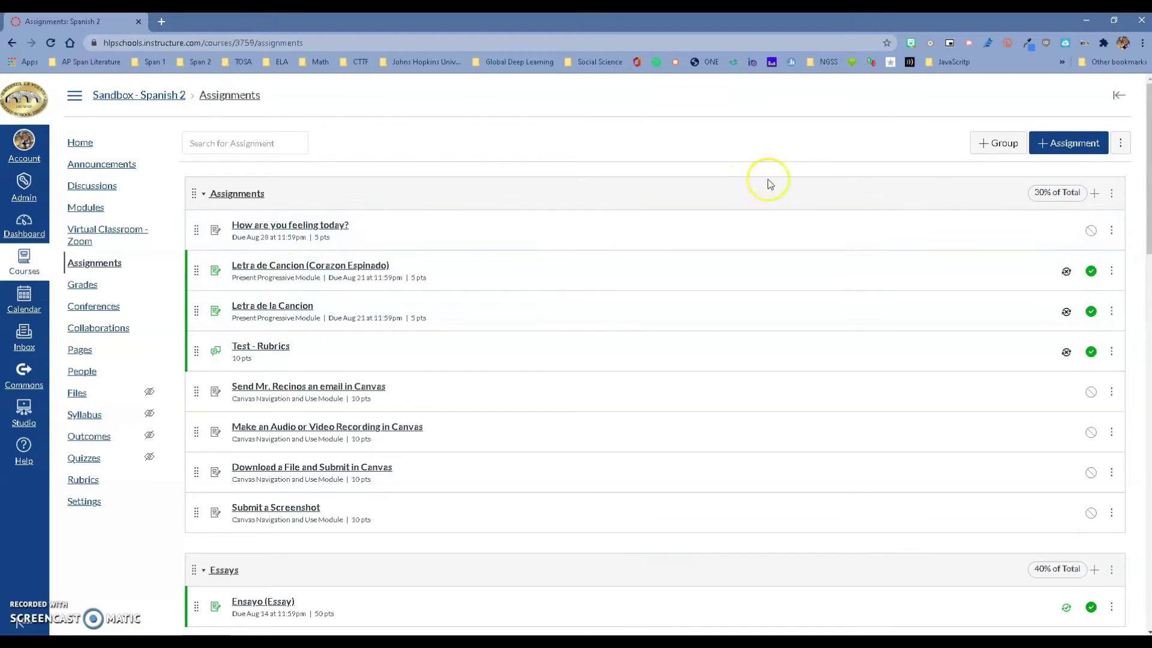
Step: Start a new assignment named 'Google Classroom Assignments'
left_click(1056, 147)
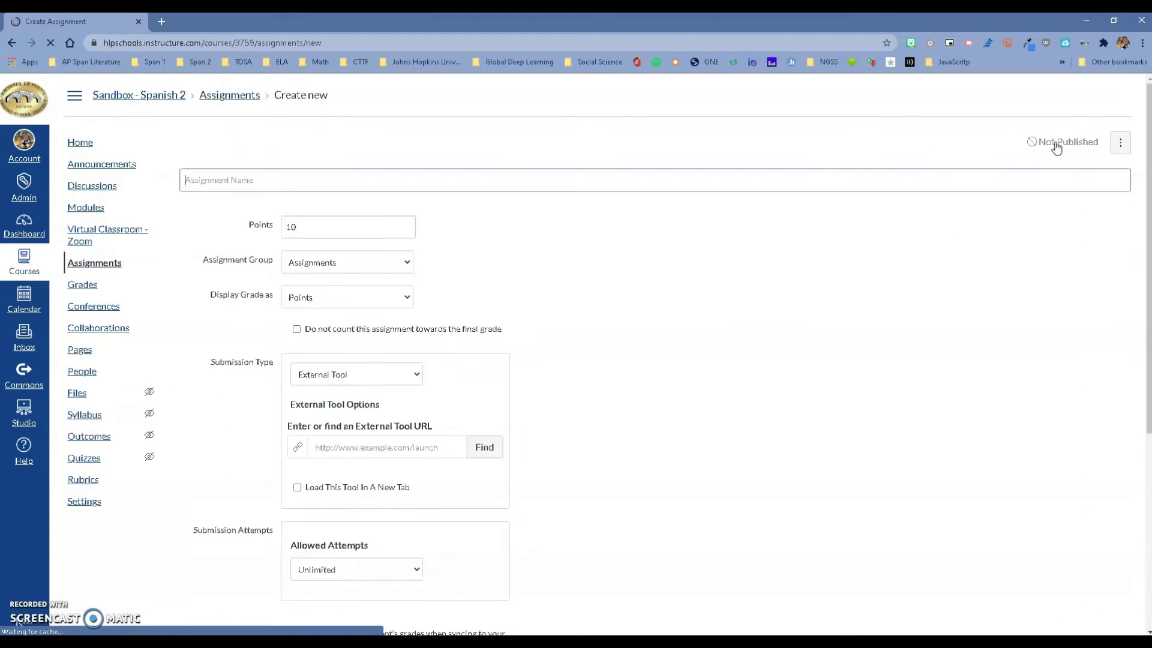
left_click(257, 185)
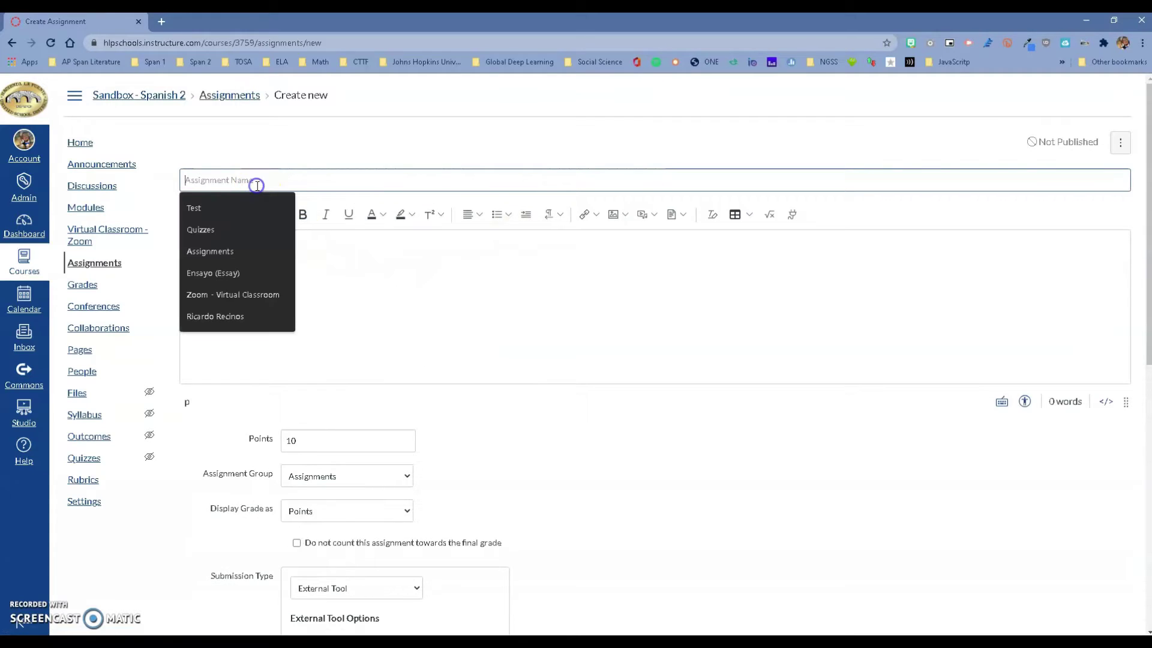
type("Goo")
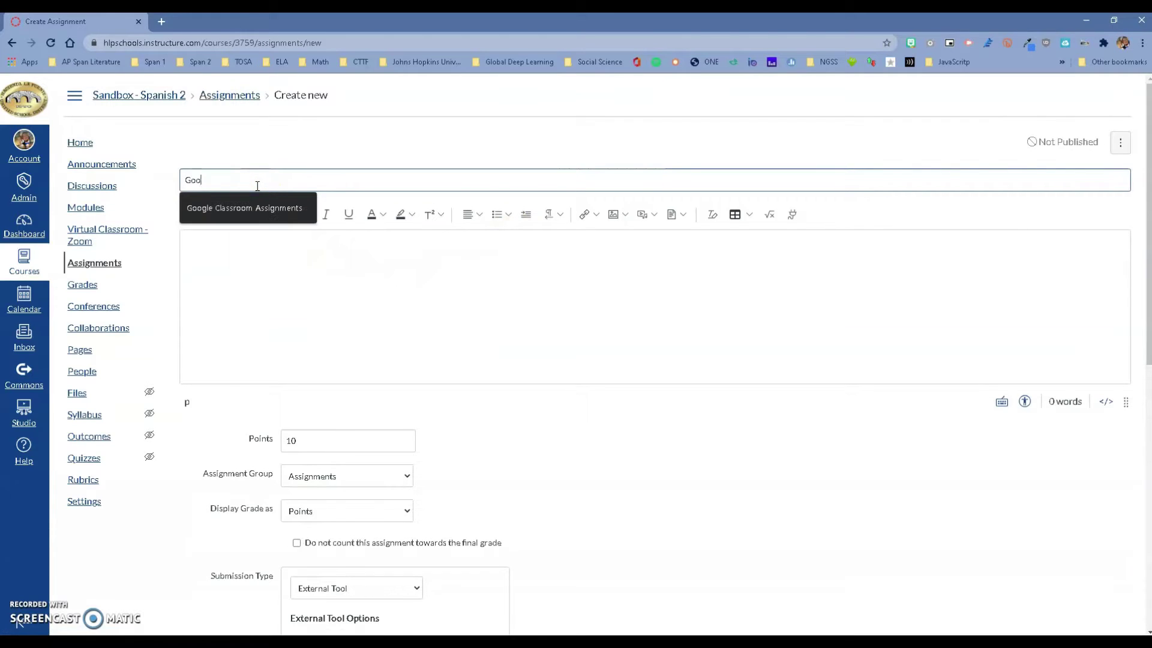
type("gle")
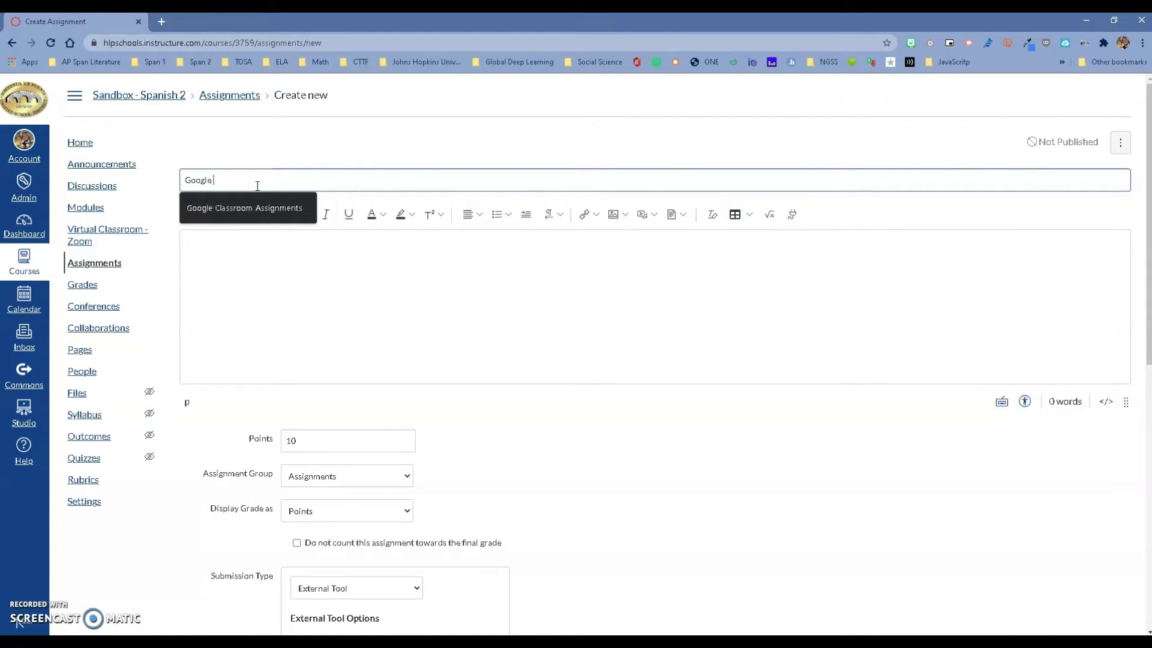
type(" C;a")
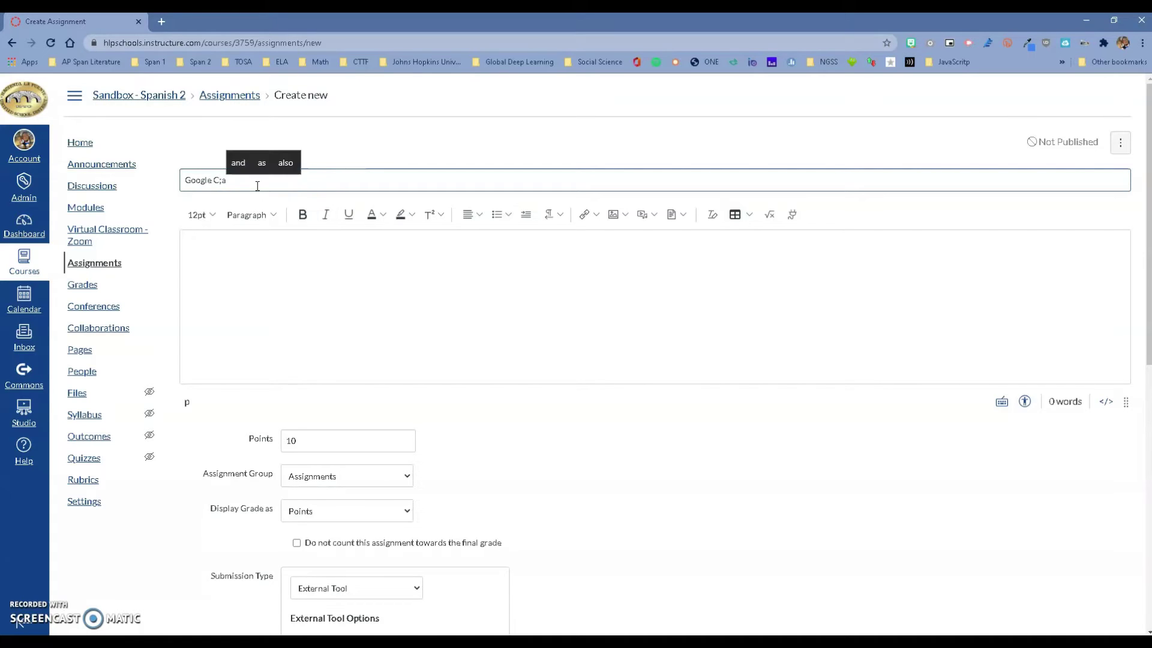
key("BackSpace")
key("BackSpace")
type("la")
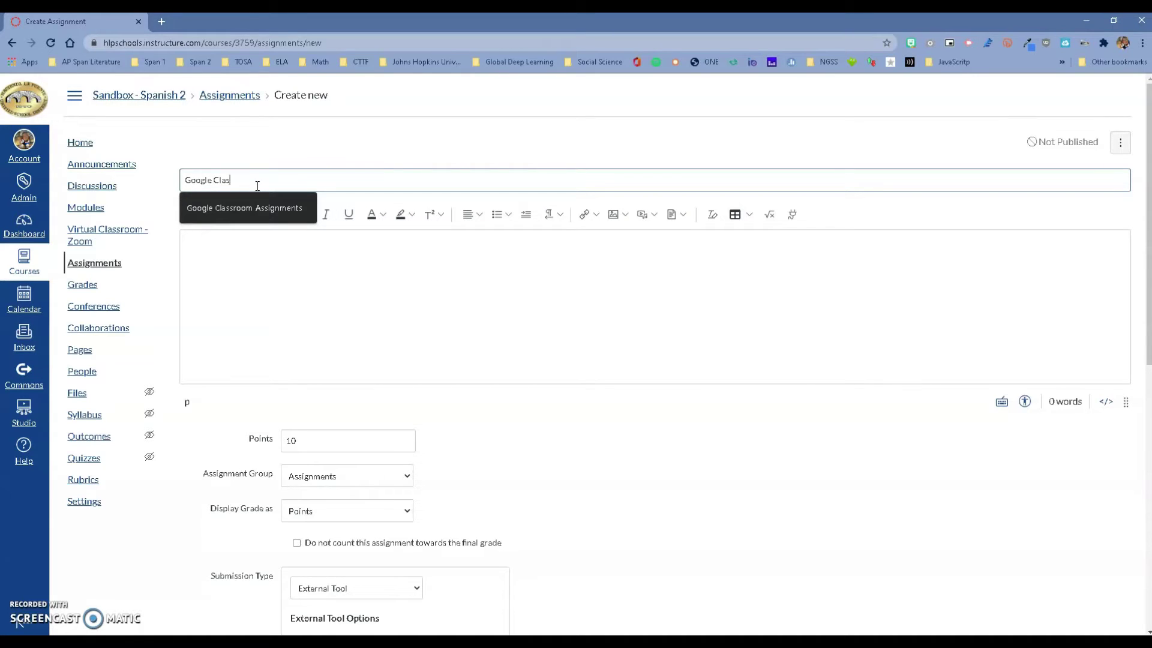
type("sroom Asss")
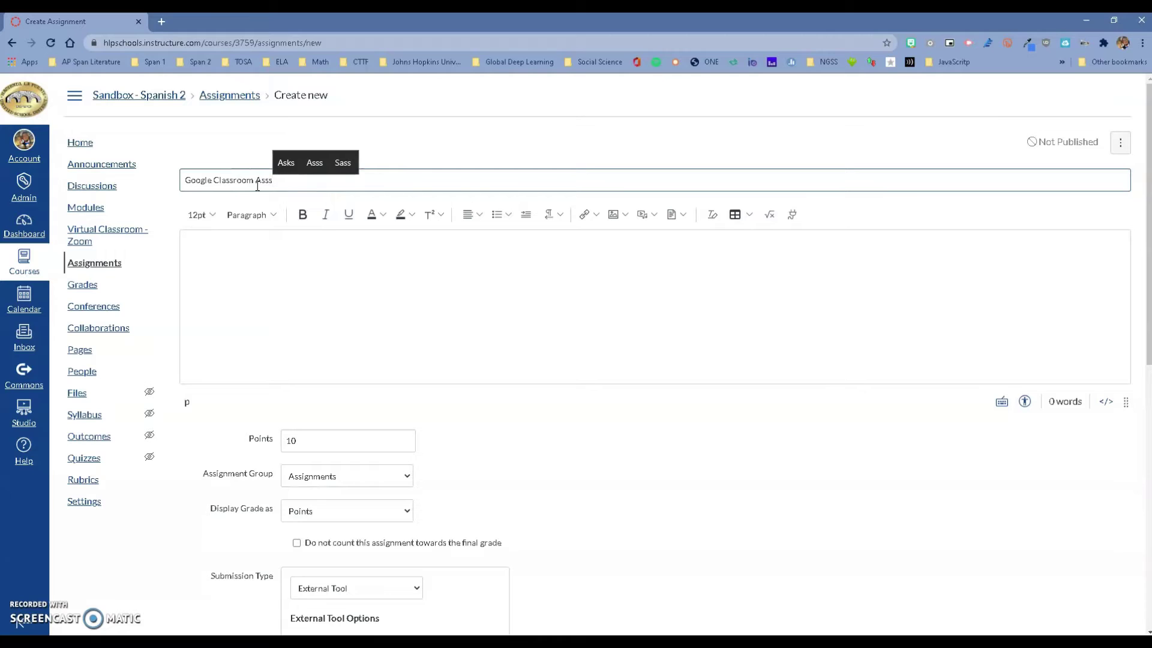
key("BackSpace")
type("ig")
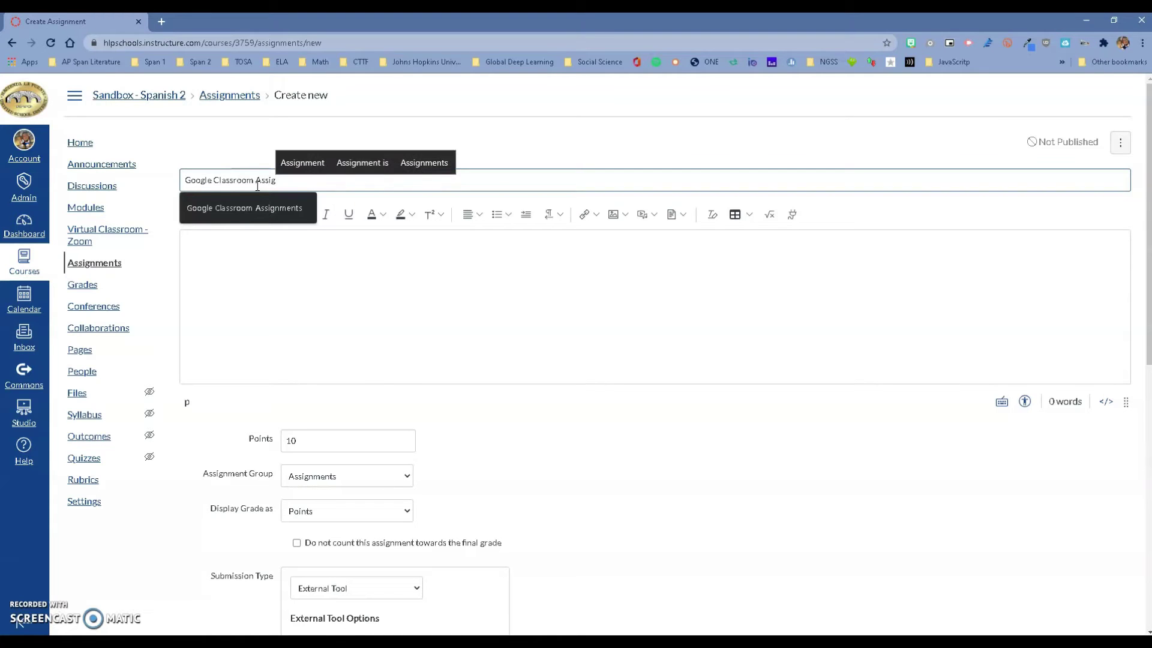
left_click(257, 208)
left_click(260, 263)
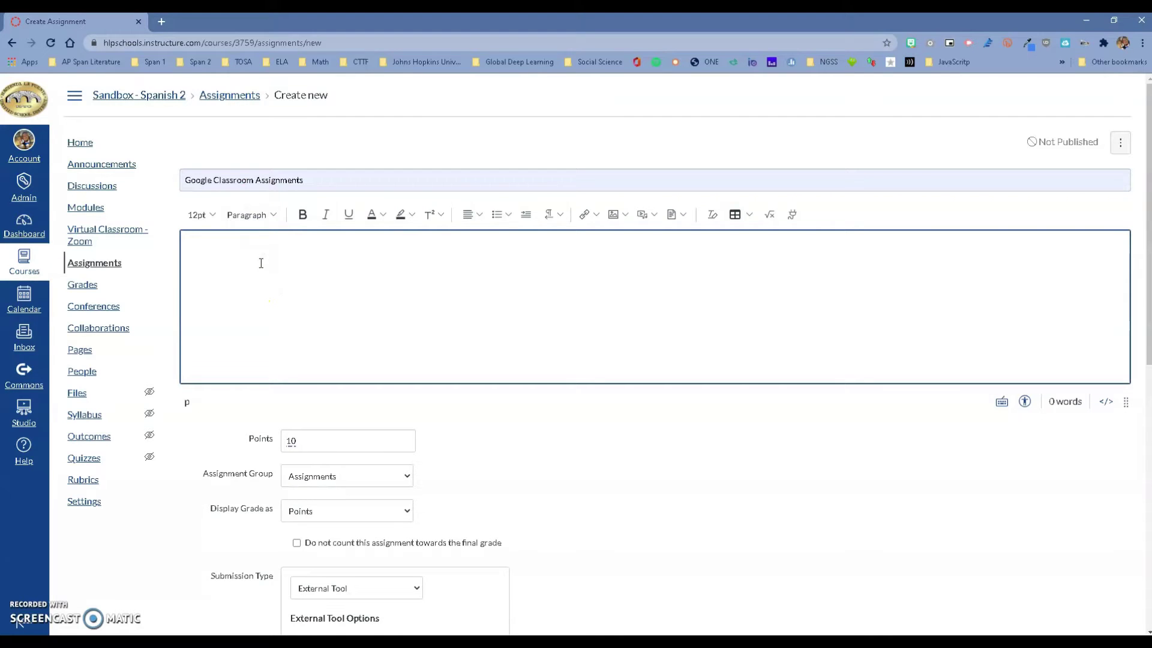
Step: Change the points from 10 to 15 and keep the Assignments group
left_click(309, 439)
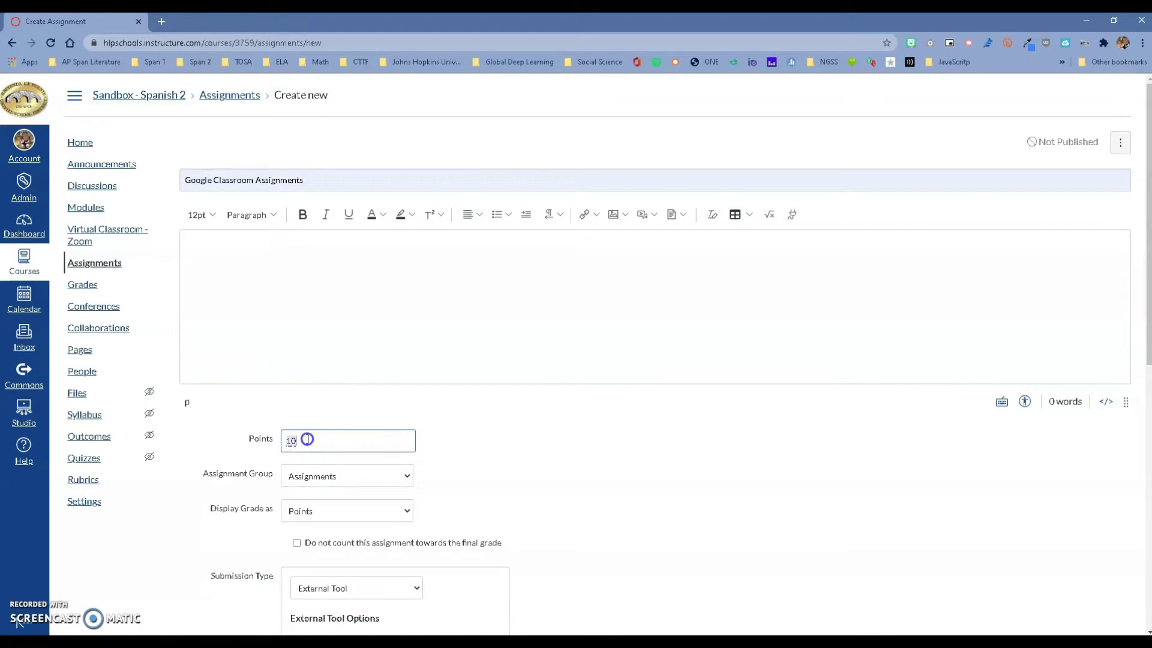
left_click_drag(307, 439, 286, 438)
type("1")
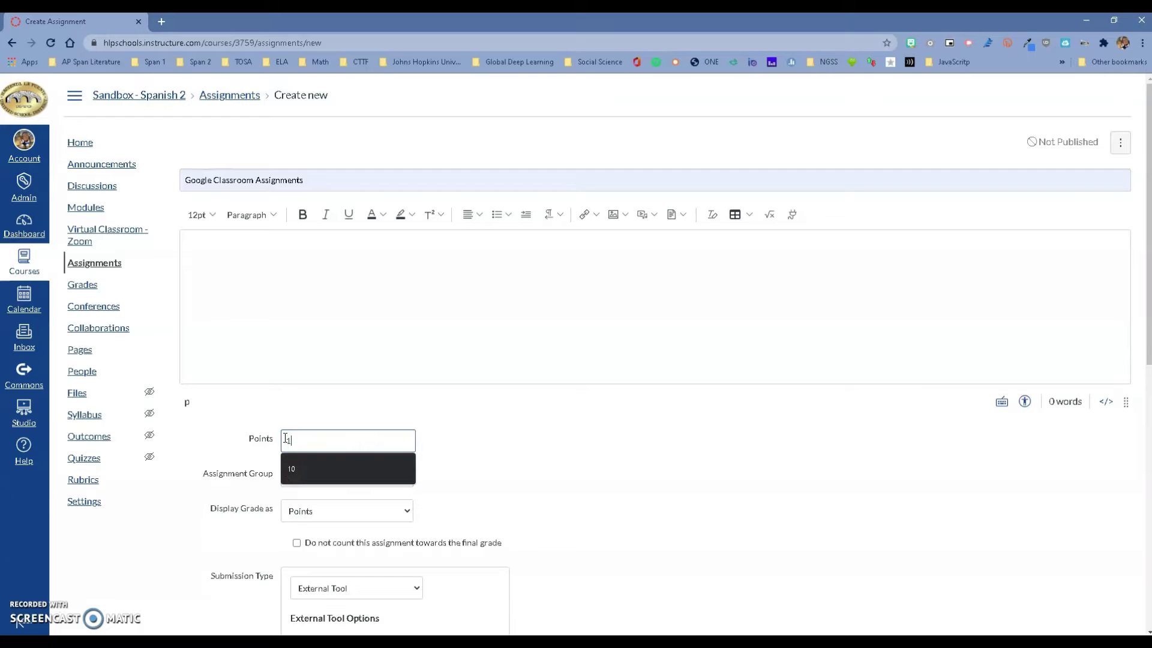
type("5")
scroll(292, 432, "down", 2)
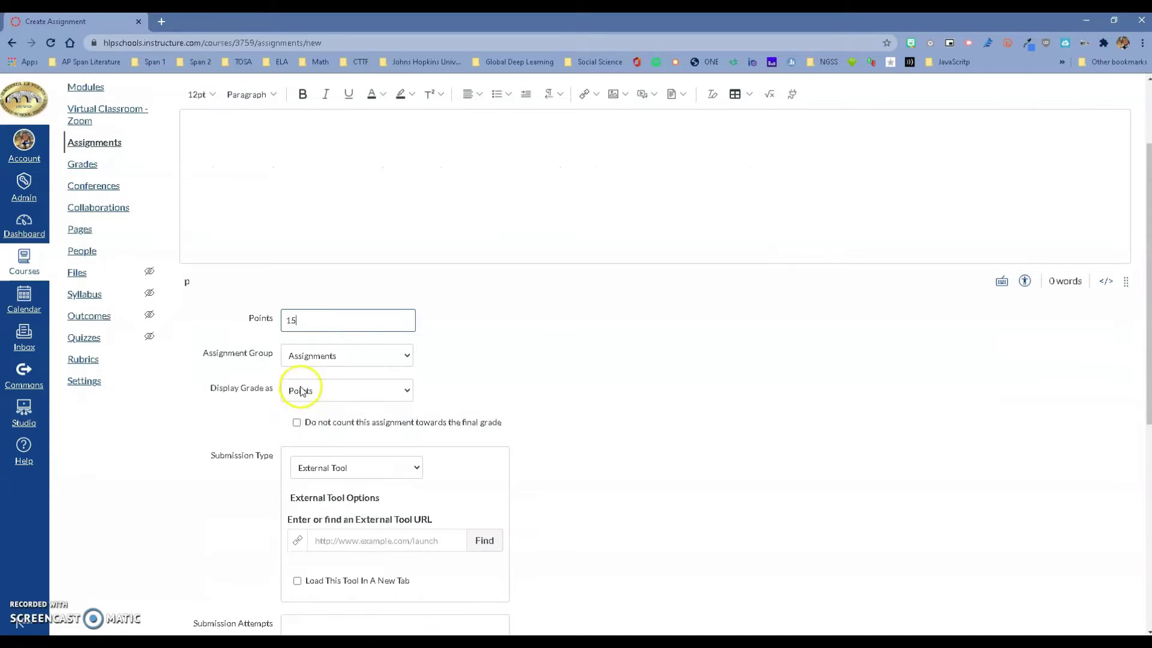
key("ctrl+a")
left_click(369, 359)
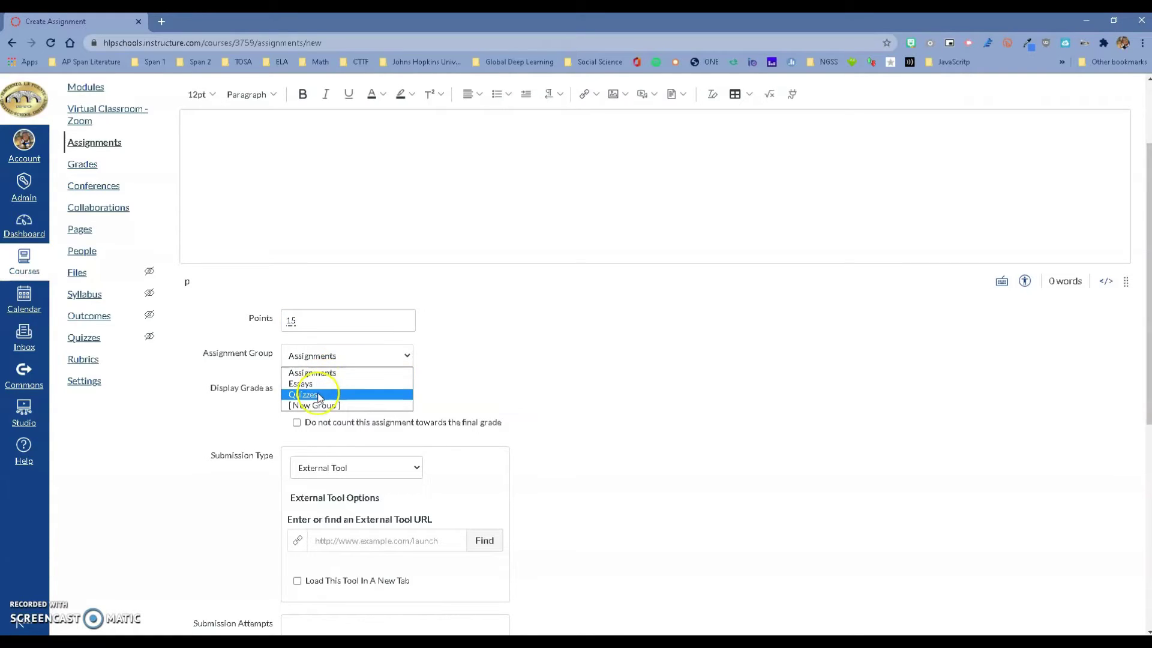
left_click(334, 373)
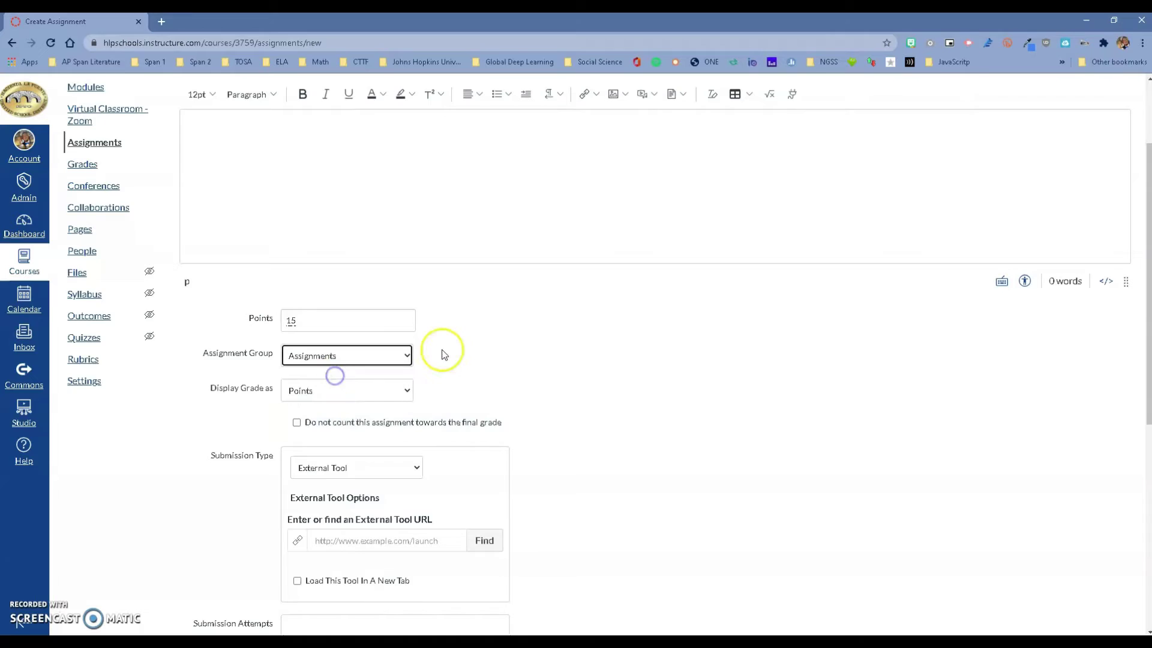
scroll(441, 351, "down", 1)
scroll(396, 369, "down", 1)
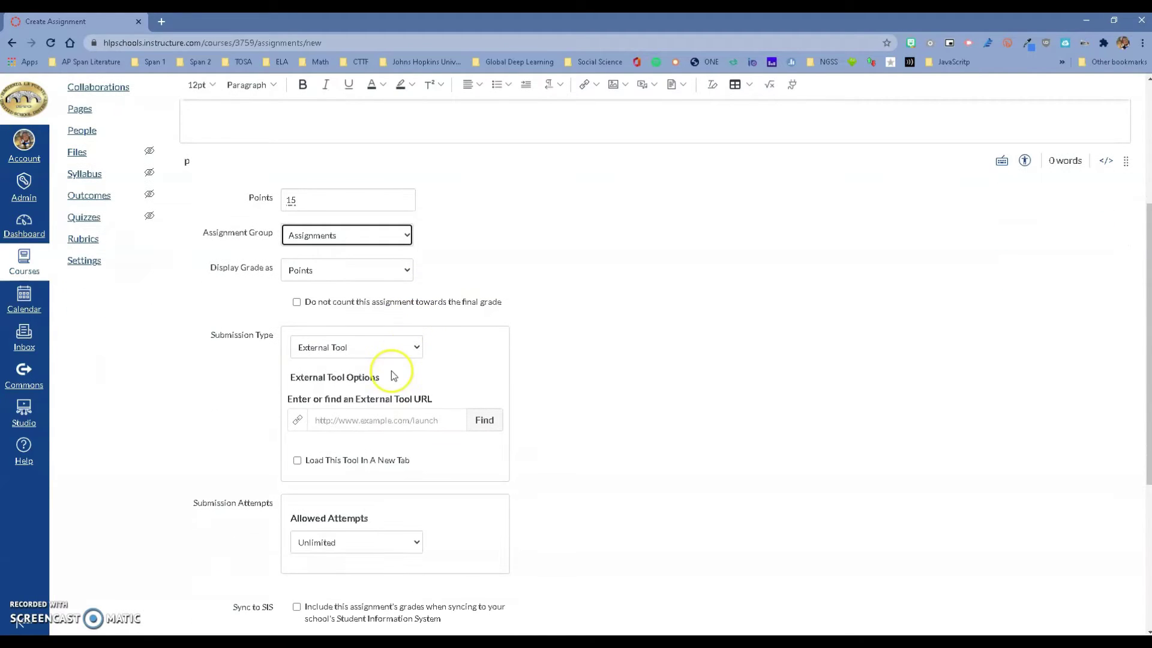
Step: Keep External Tool as the submission type and enable Sync to SIS
left_click(389, 350)
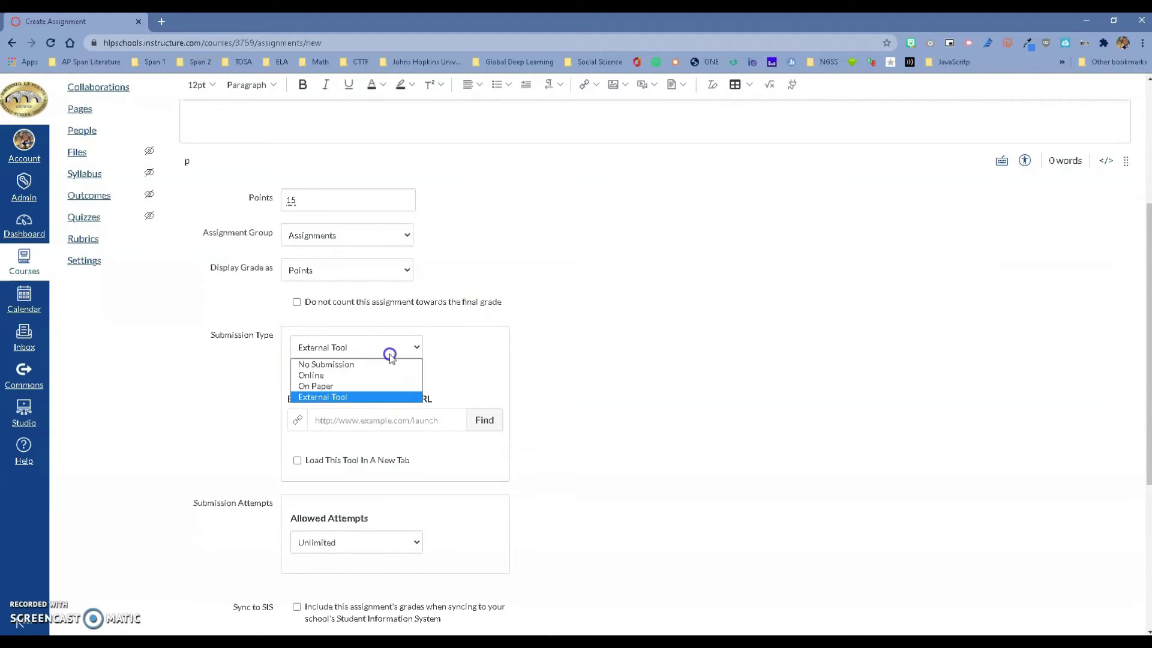
left_click(371, 398)
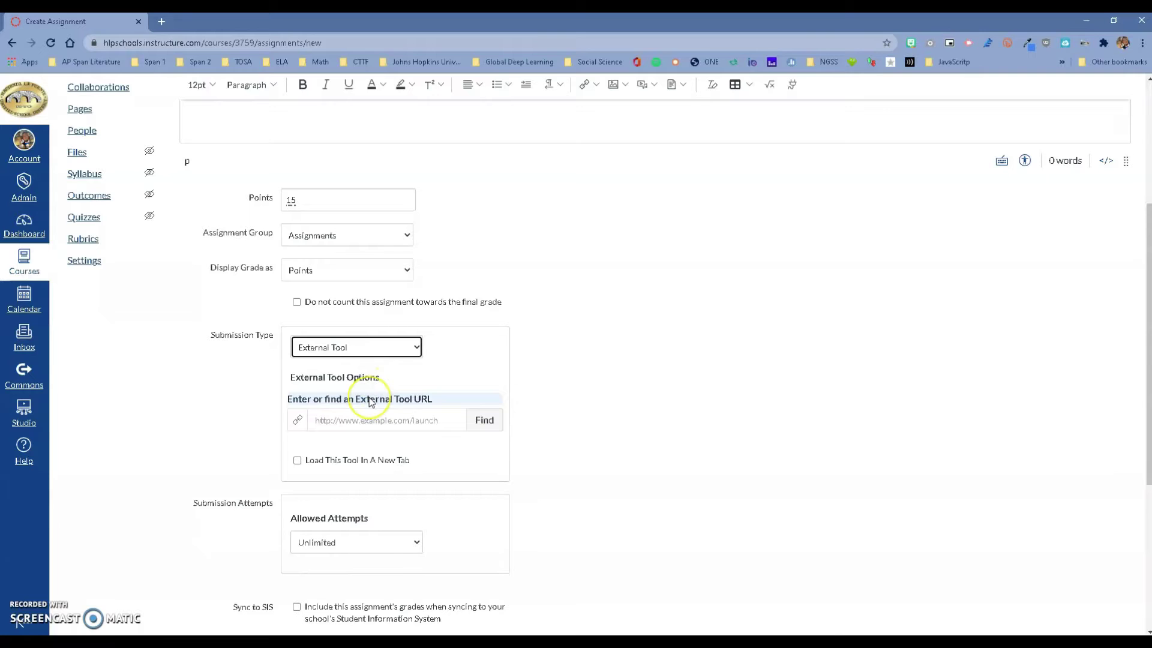
scroll(368, 399, "down", 1)
scroll(368, 400, "down", 1)
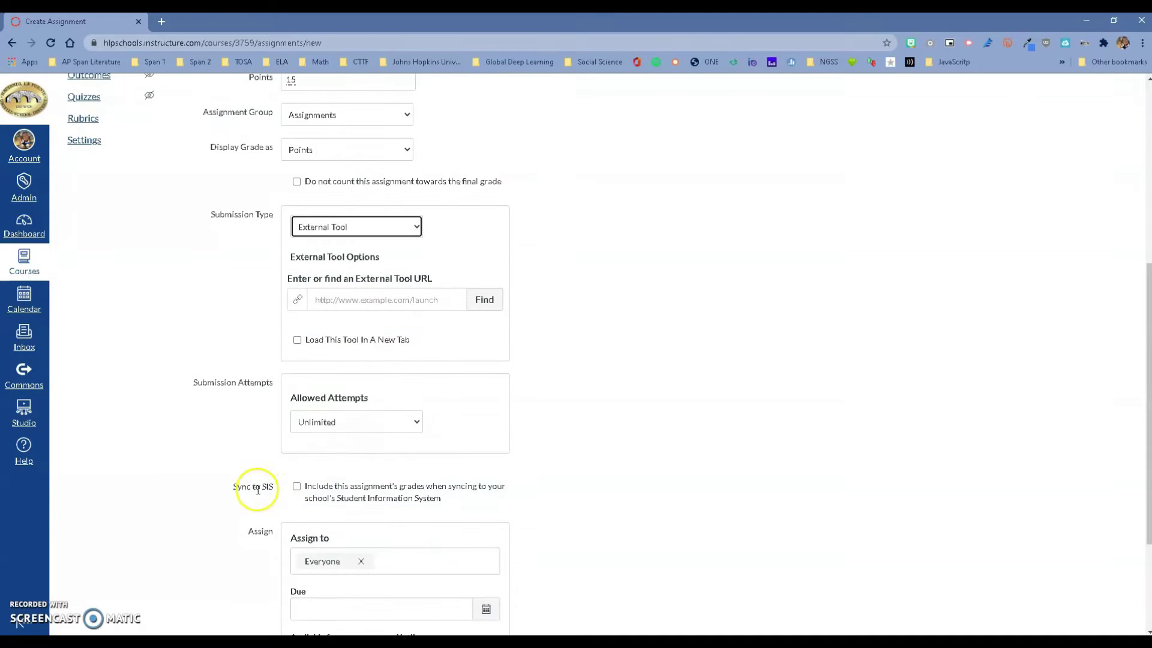
left_click(298, 488)
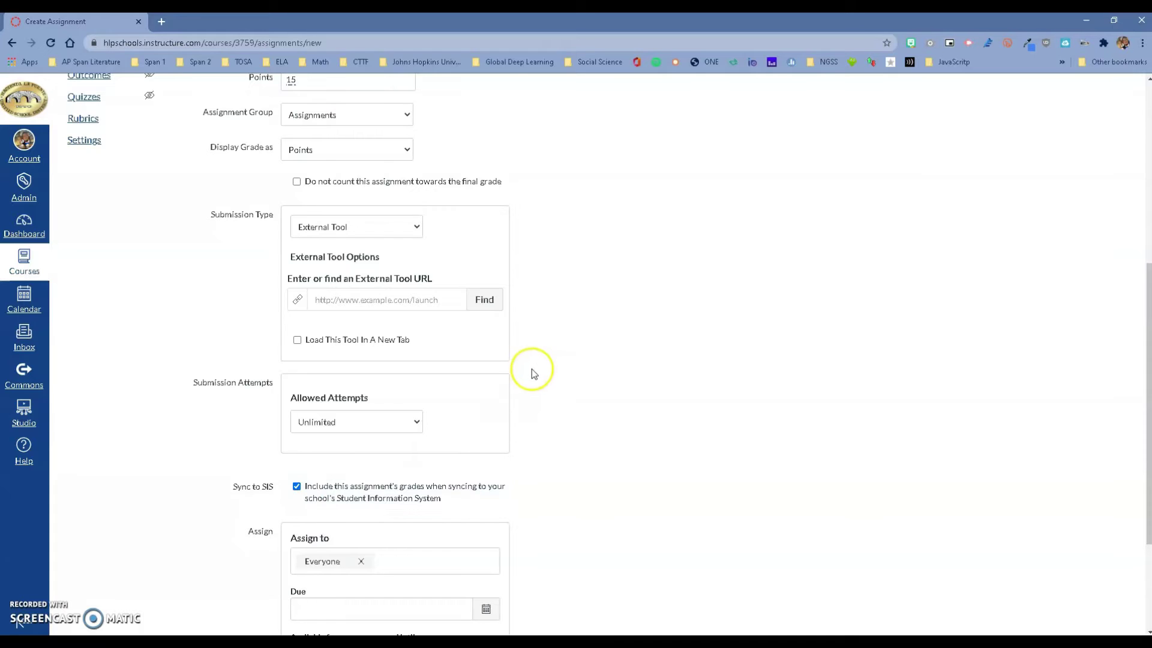
Step: Pick Google Assignments from the Configure External Tool list
left_click(486, 302)
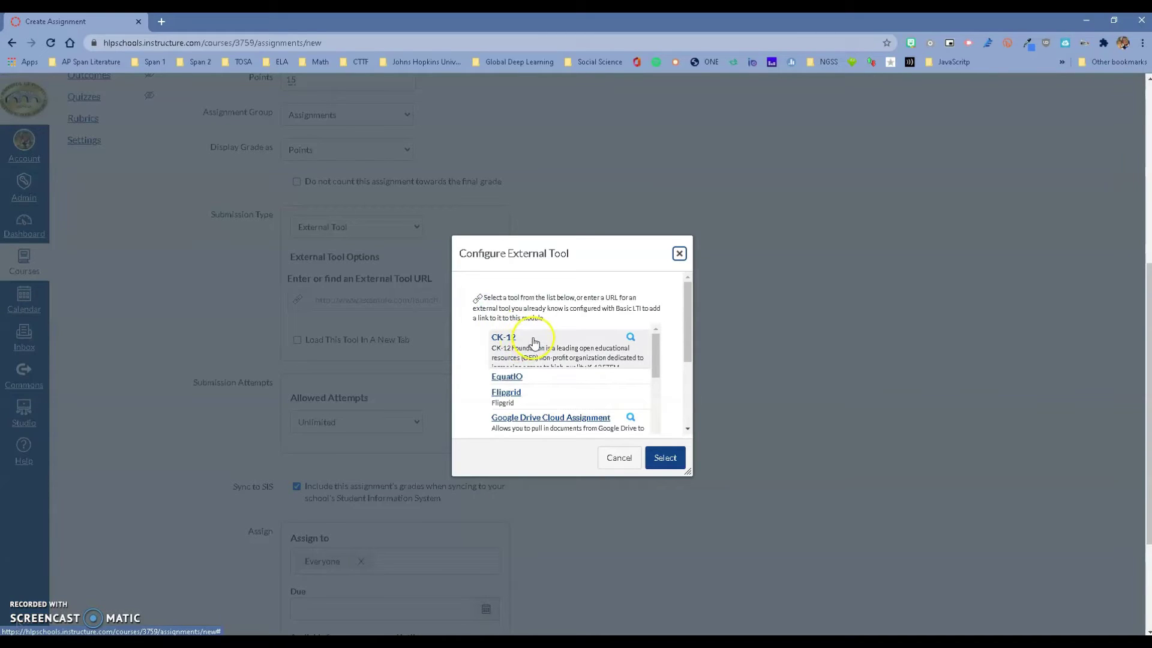
left_click(619, 457)
left_click(482, 299)
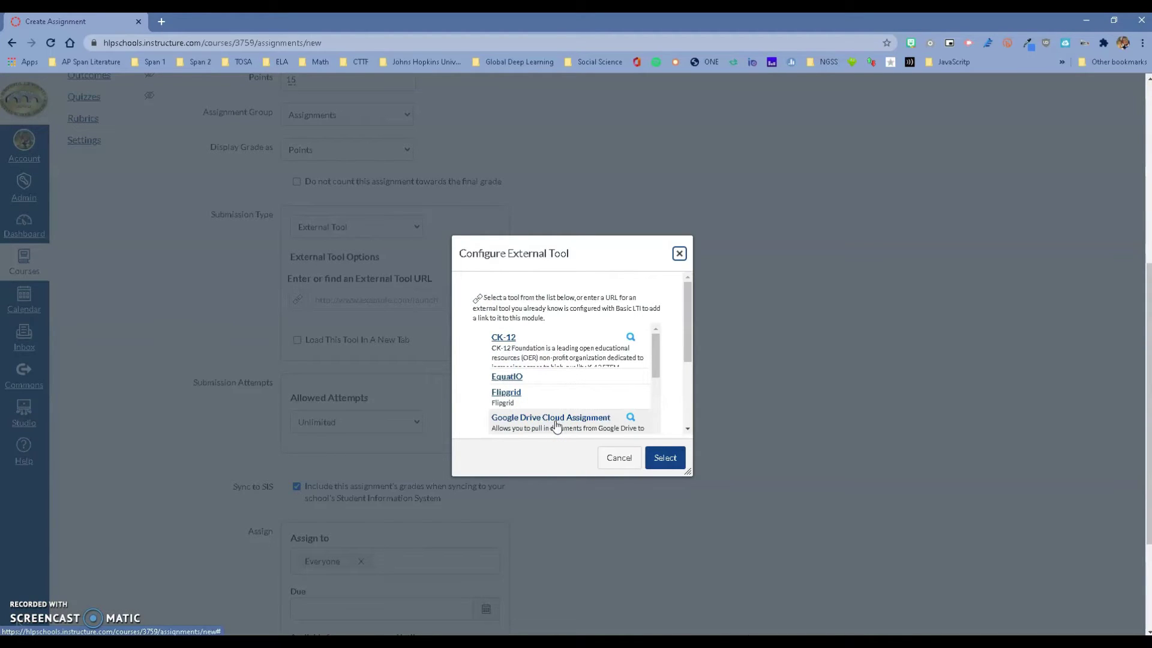
left_click(614, 386)
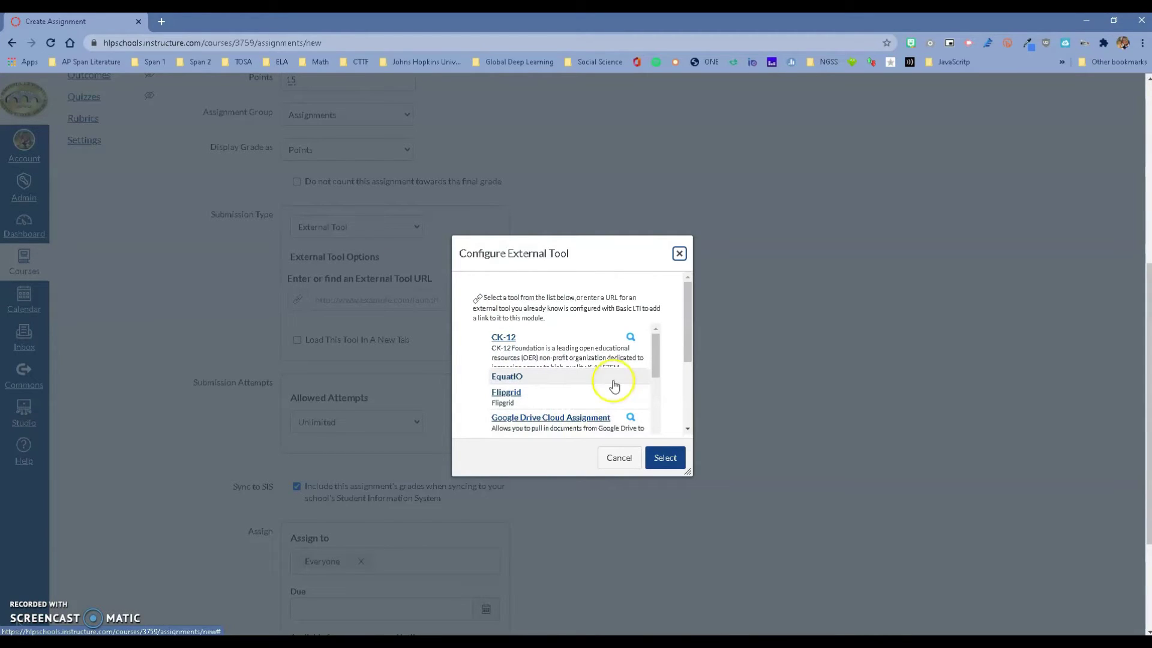
scroll(591, 382, "down", 1)
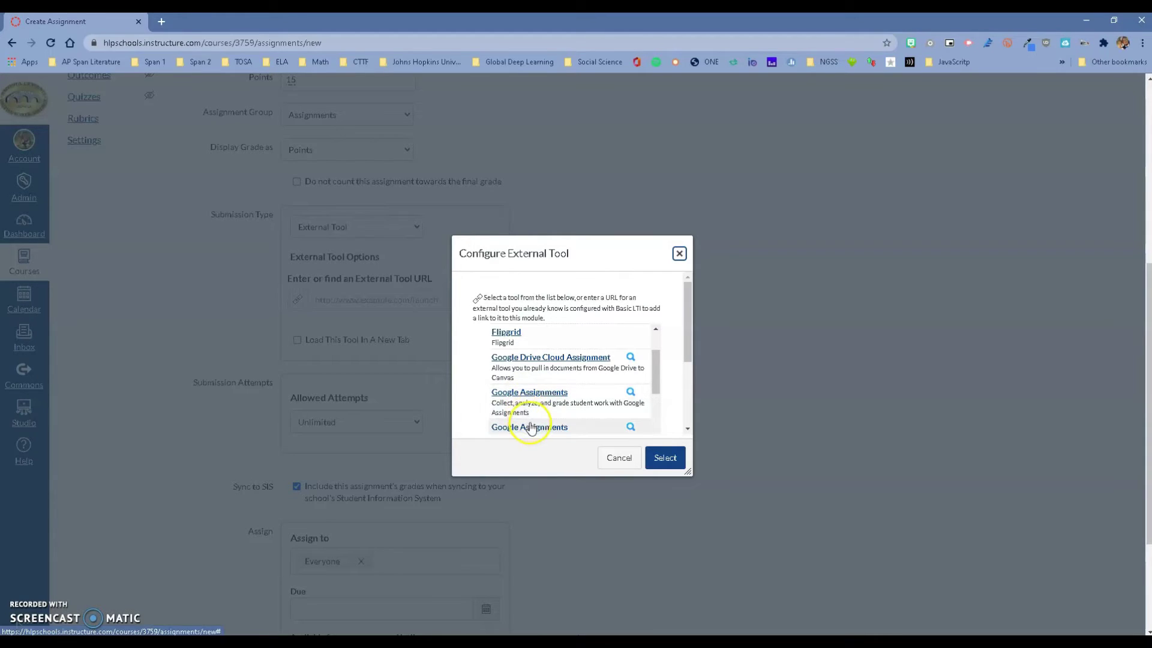
left_click(530, 428)
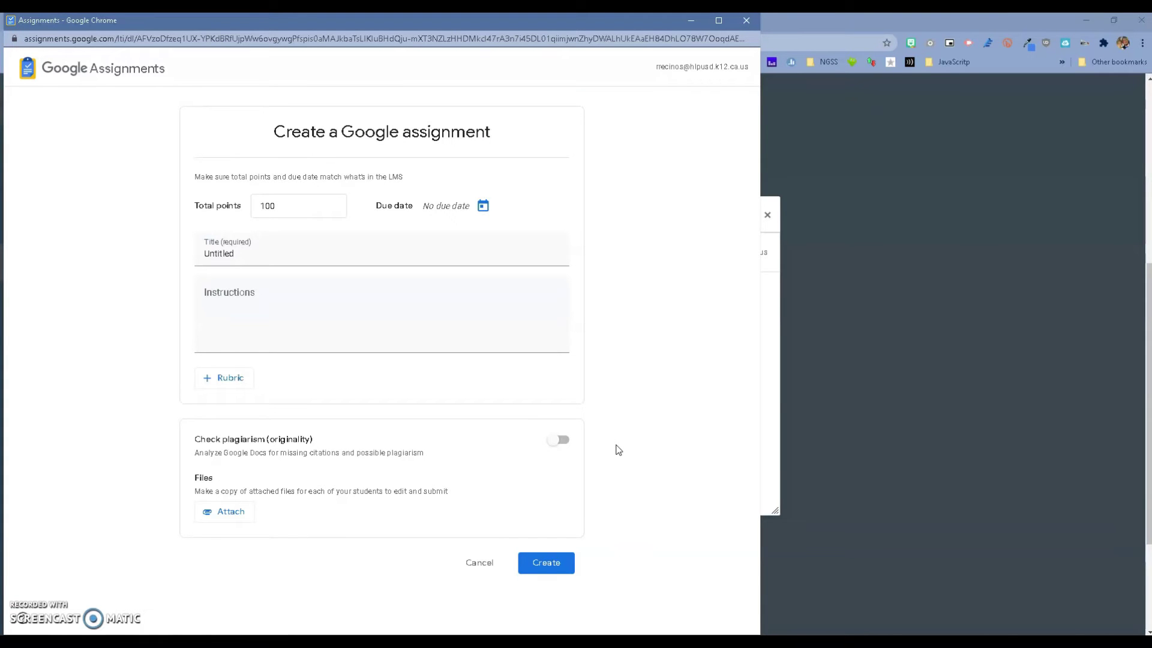
Step: Set total points to 15 and rename 'Untitled' to 'Google Assignment'
left_click(719, 21)
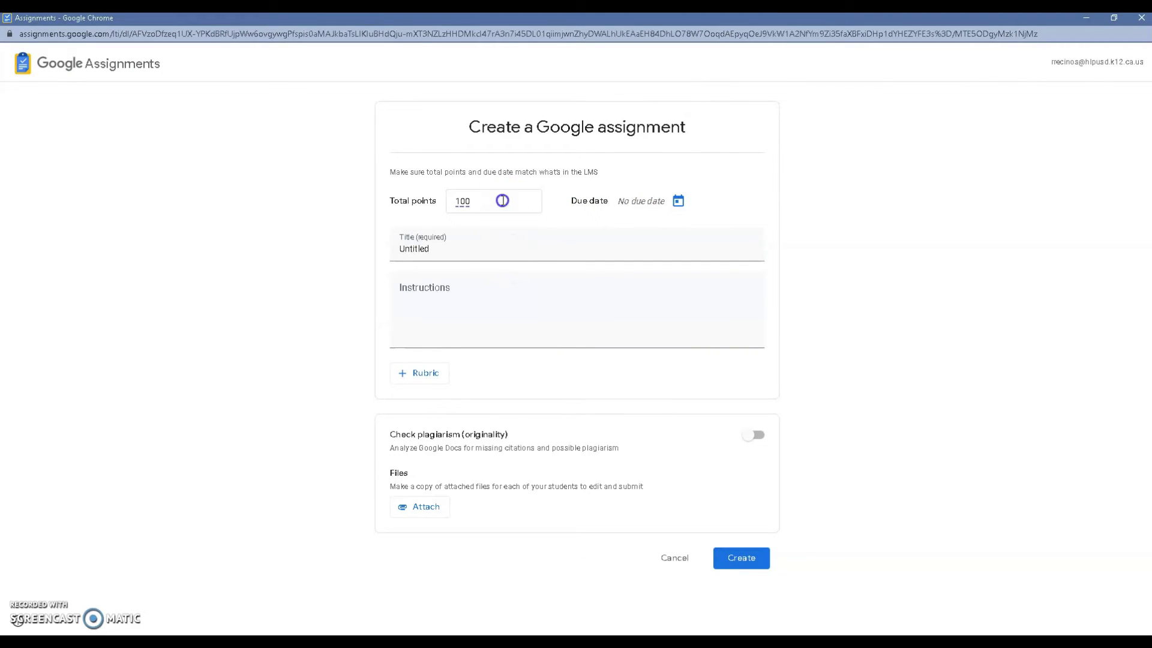
left_click_drag(504, 204, 426, 209)
type("15")
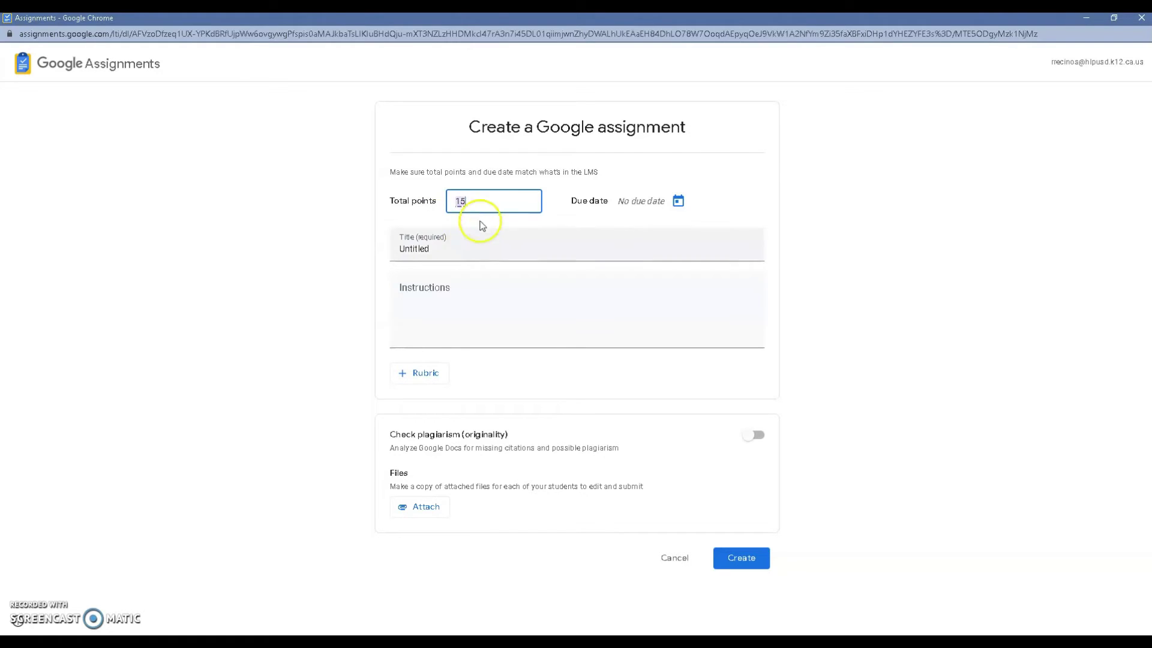
left_click(465, 252)
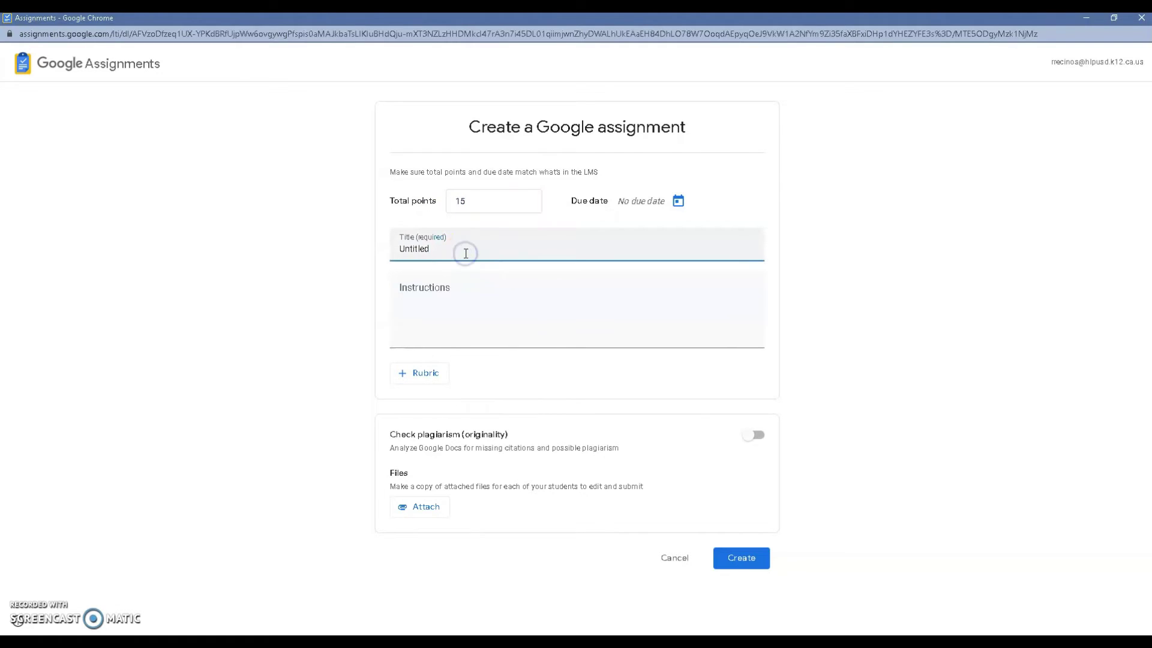
left_click_drag(465, 253, 366, 262)
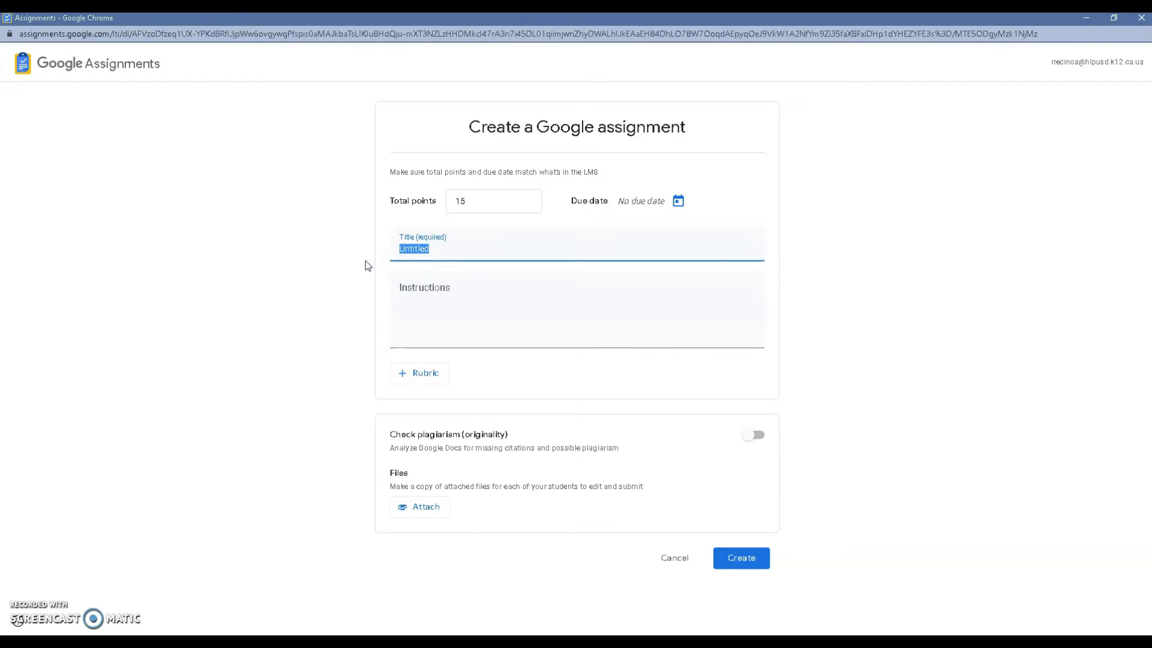
type("Google Ass")
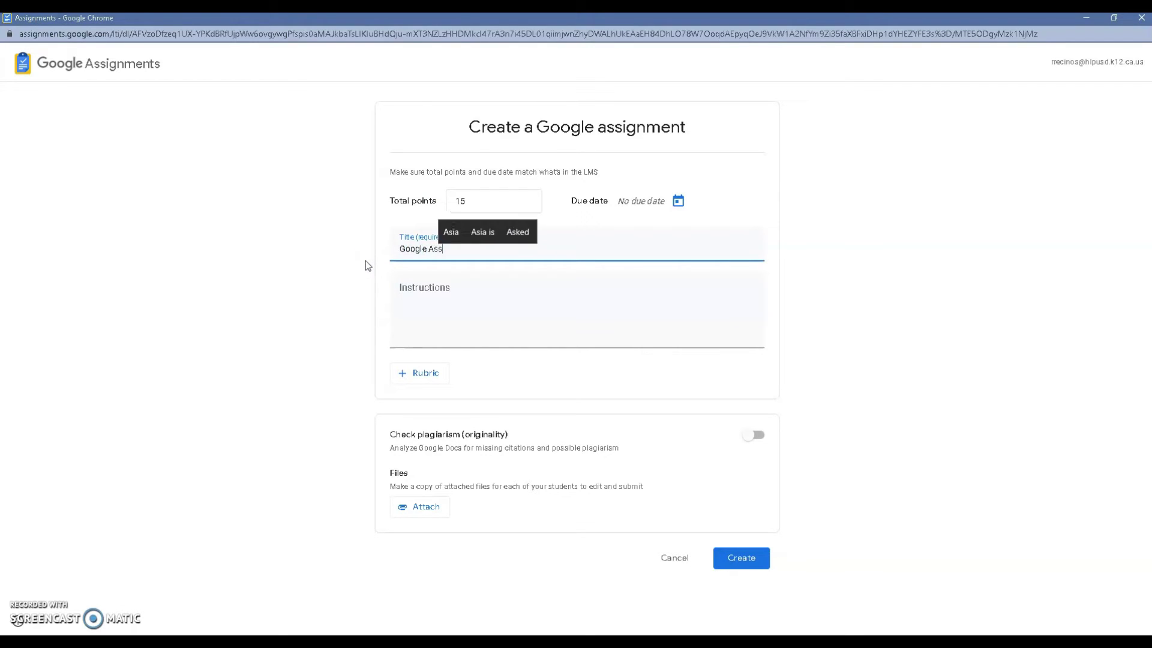
type("igment")
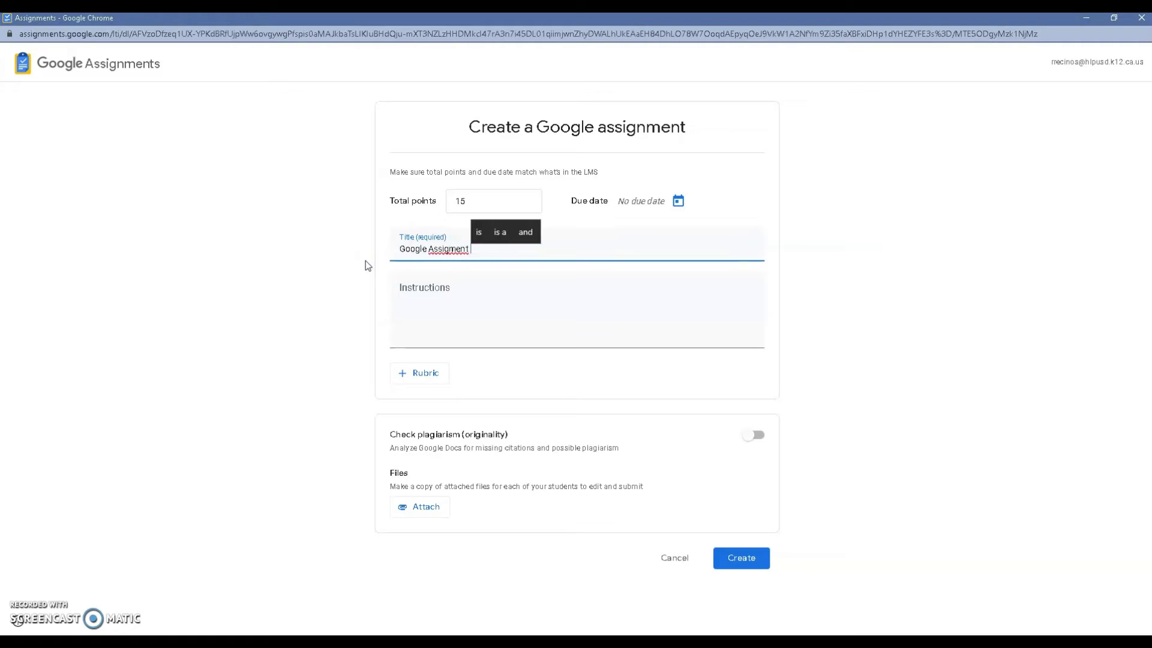
key("BackSpace")
key("BackSpace")
key("BackSpace")
key("BackSpace")
key("BackSpace")
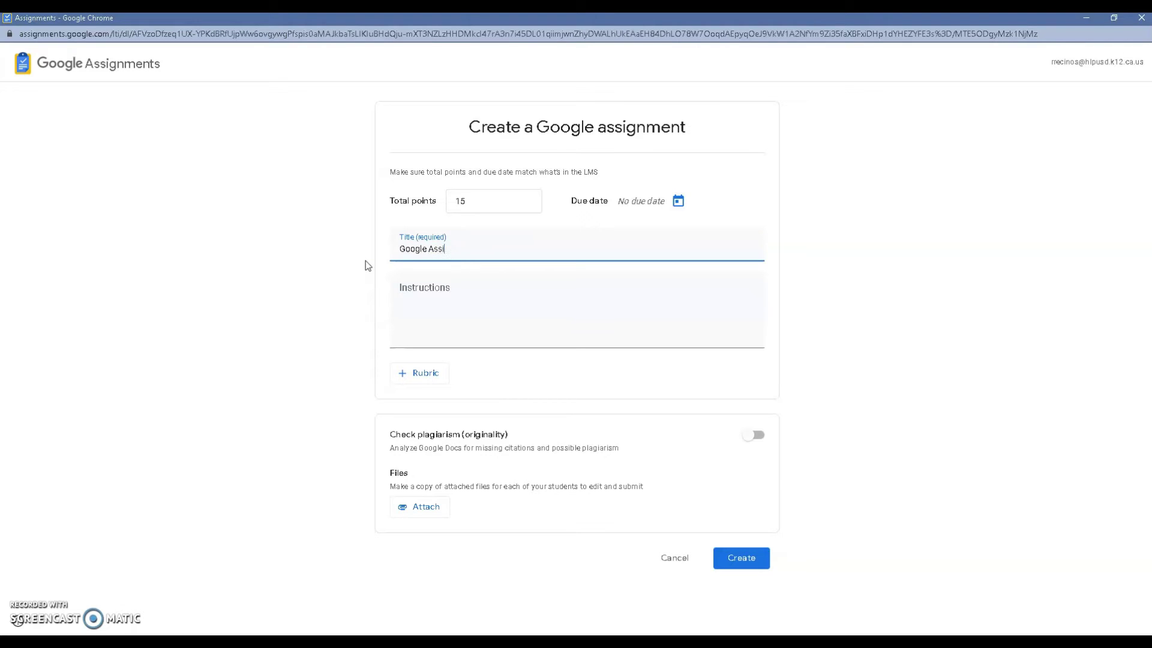
type("gnmen")
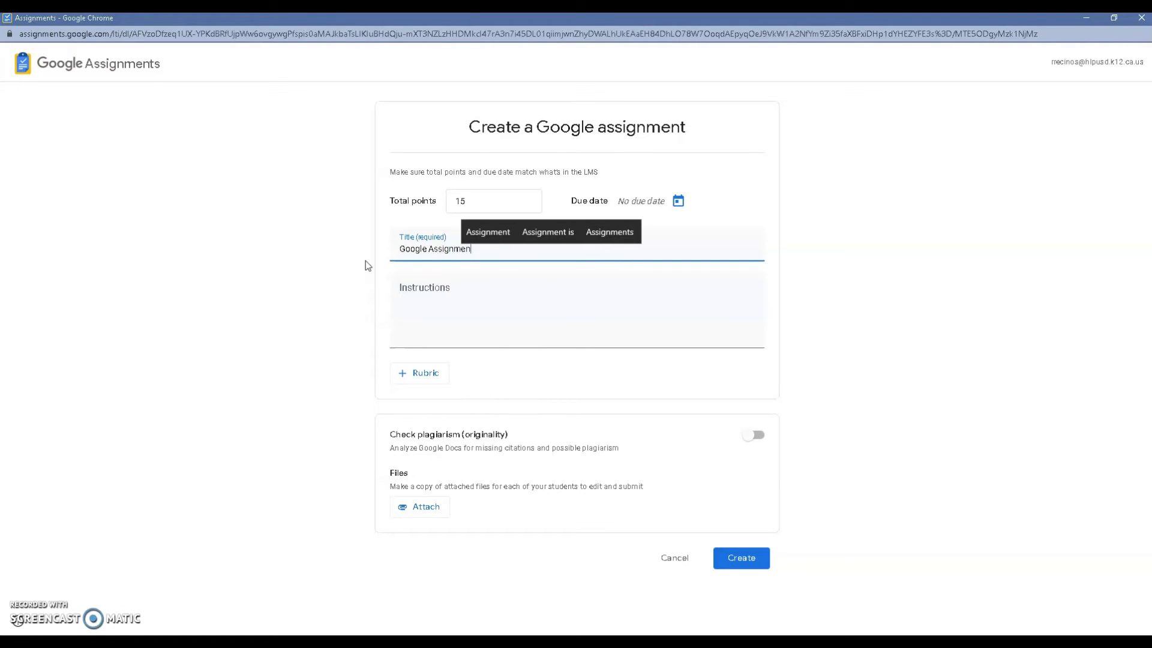
type("t")
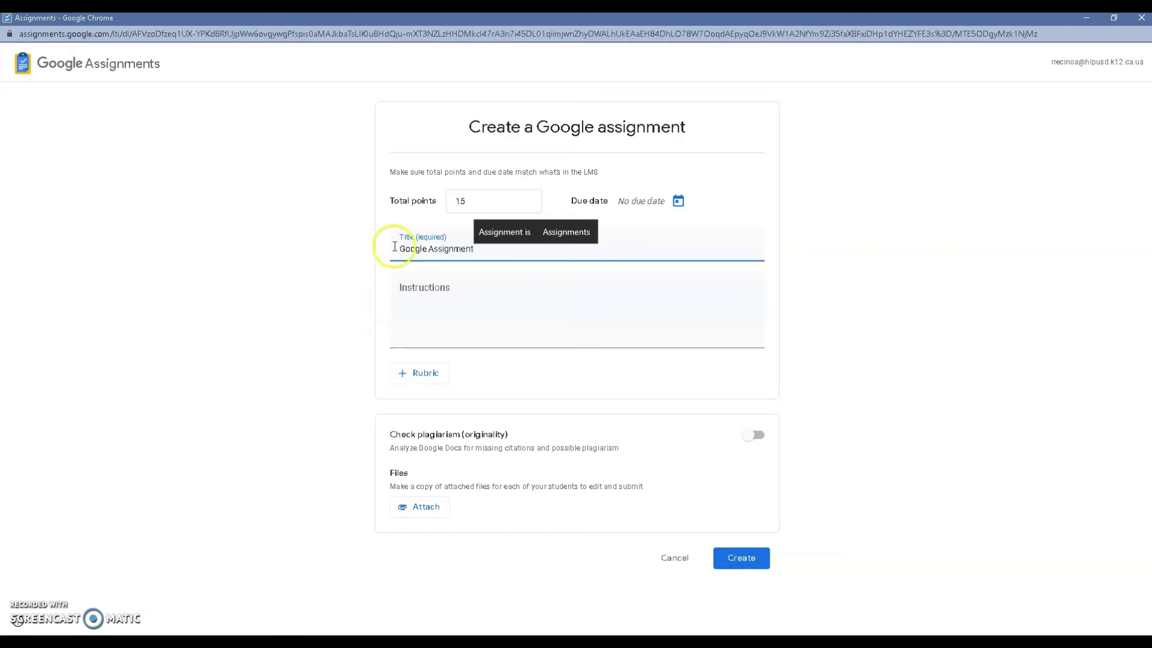
left_click(630, 200)
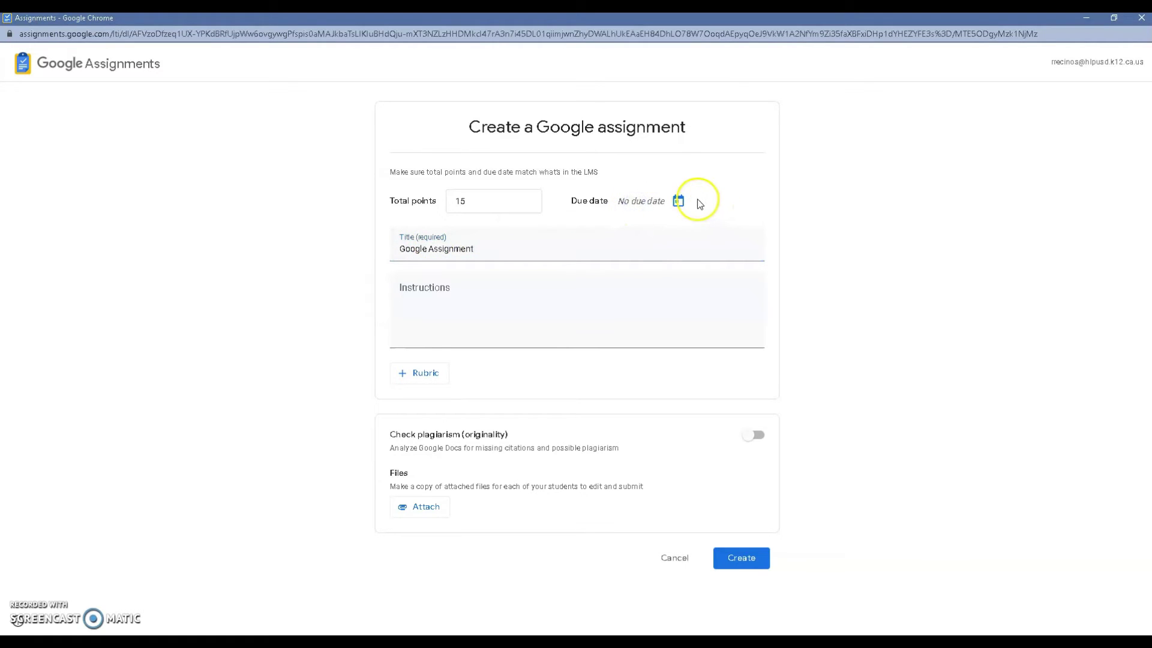
Step: Set the due date to August 28, 2020 at 11:59 PM
left_click(677, 201)
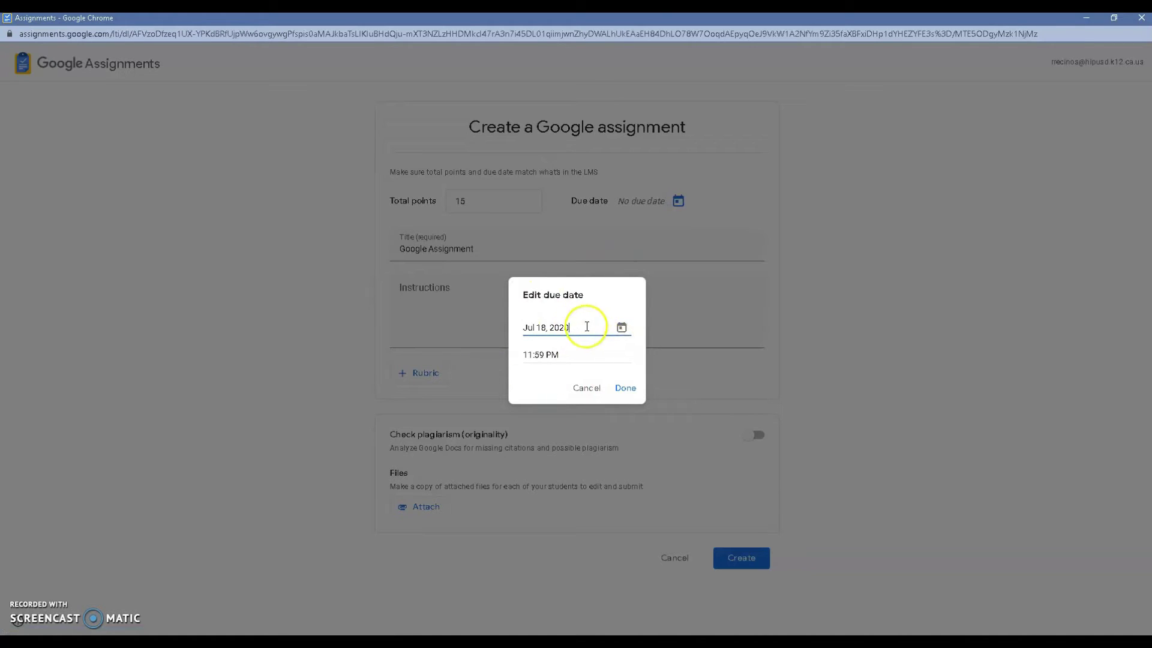
left_click(620, 329)
left_click(667, 352)
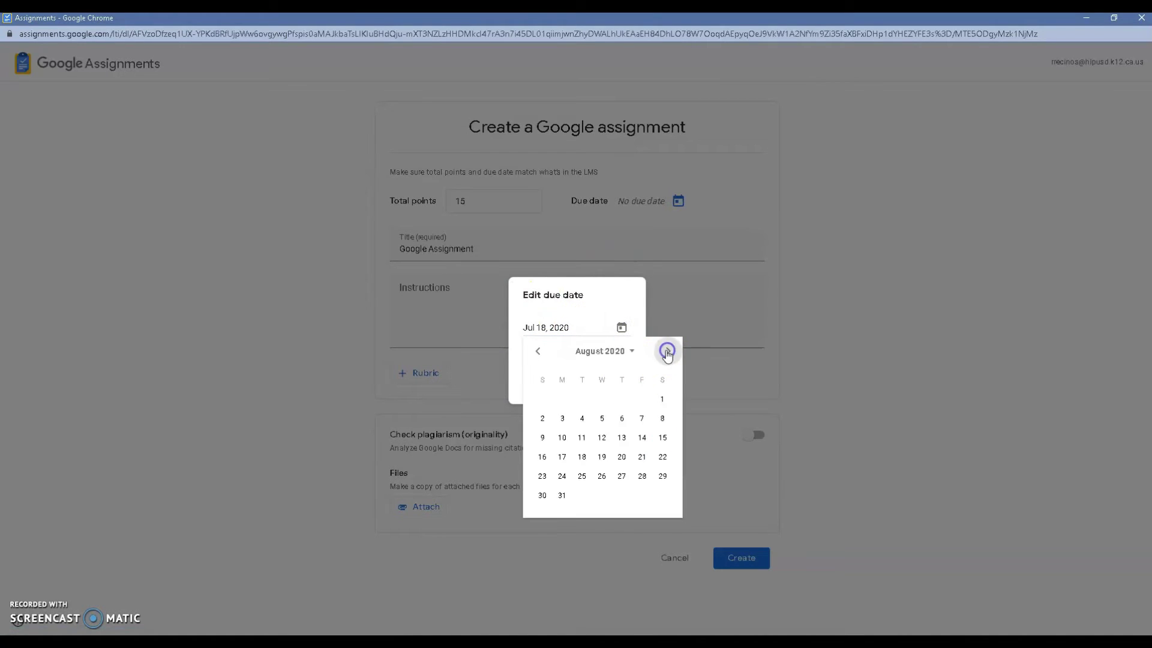
left_click(643, 475)
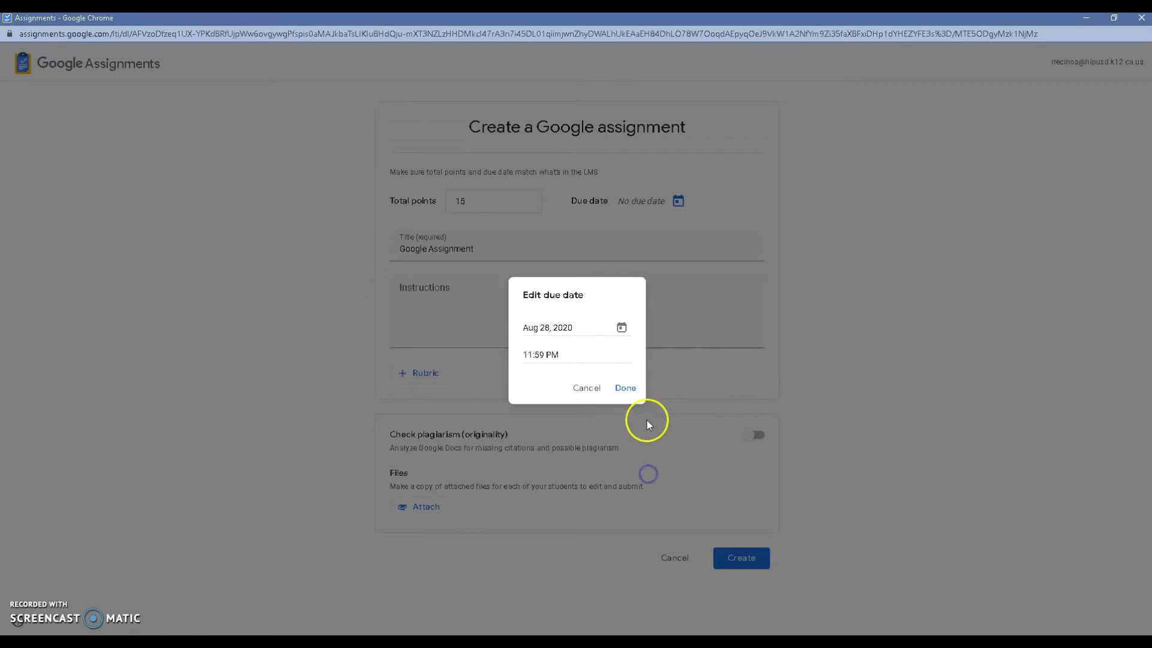
left_click(634, 397)
left_click(540, 340)
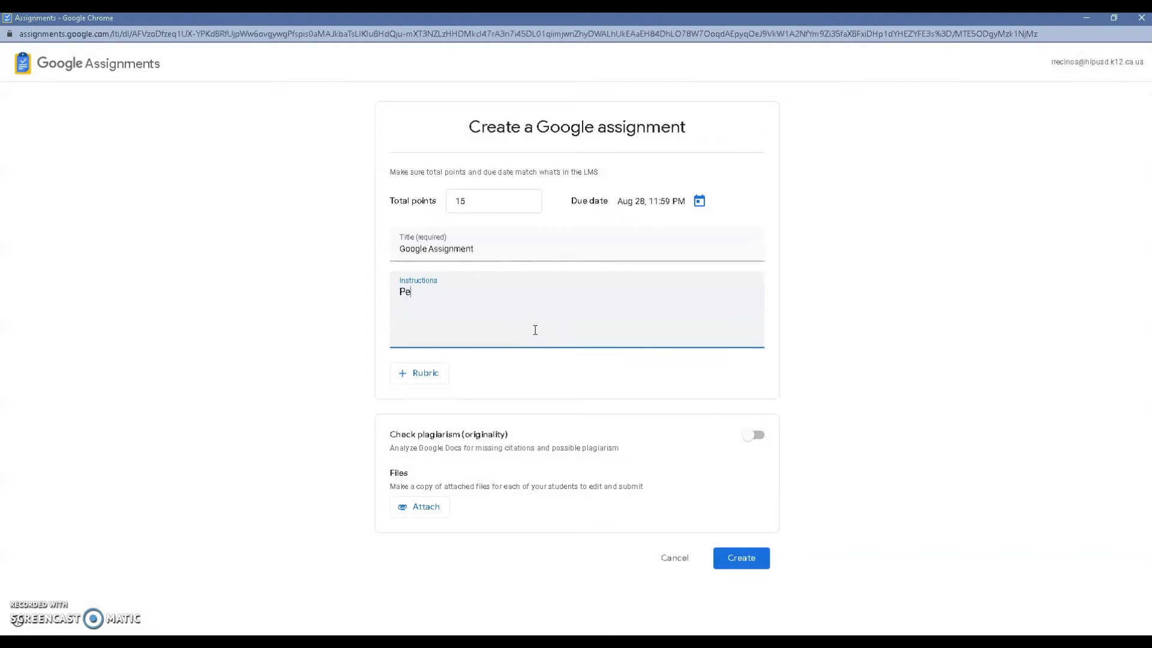
type("mplete")
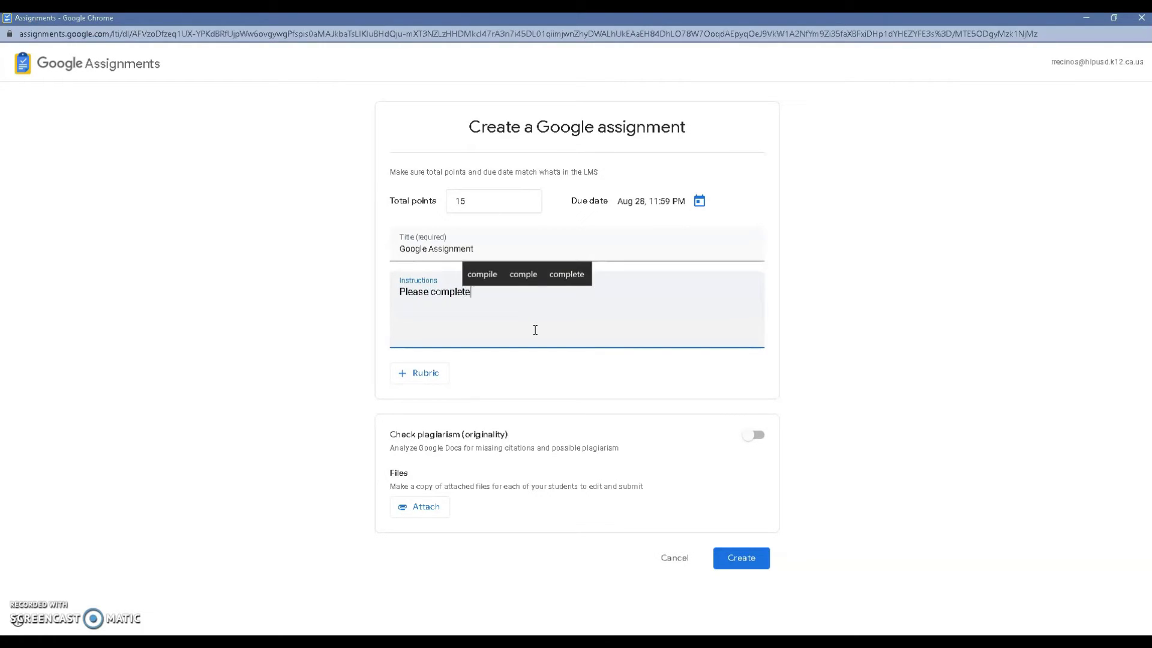
type(" assignment")
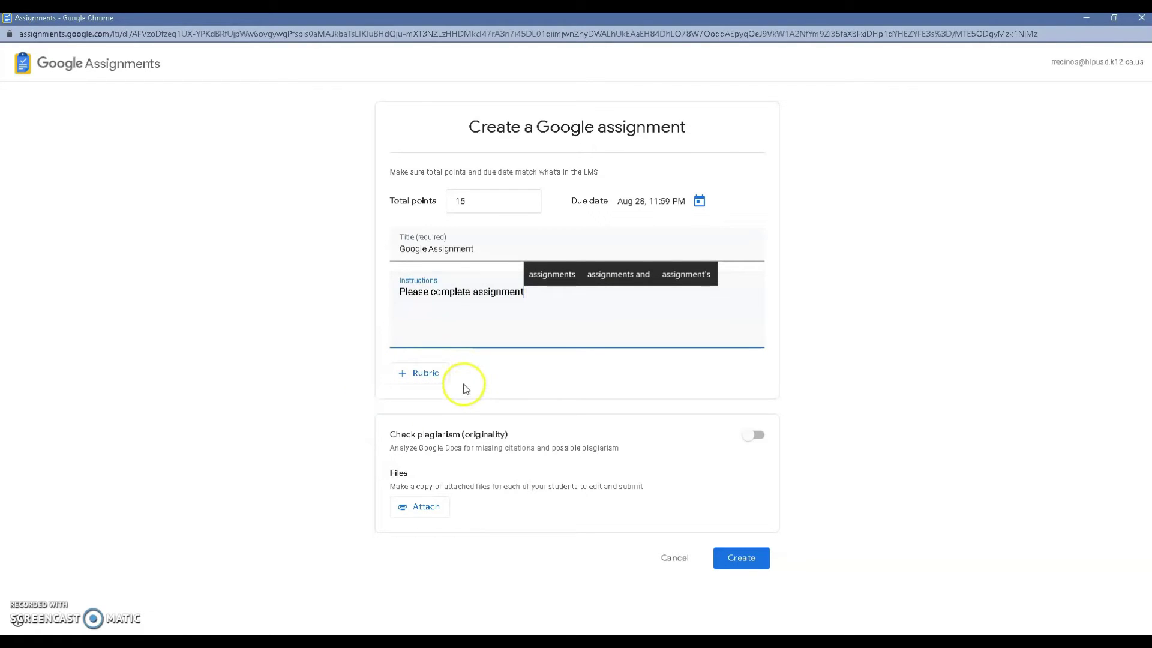
Step: Attach the Ensayo #1 rubric from Tech TOSA Test Class and review its criteria
left_click(432, 374)
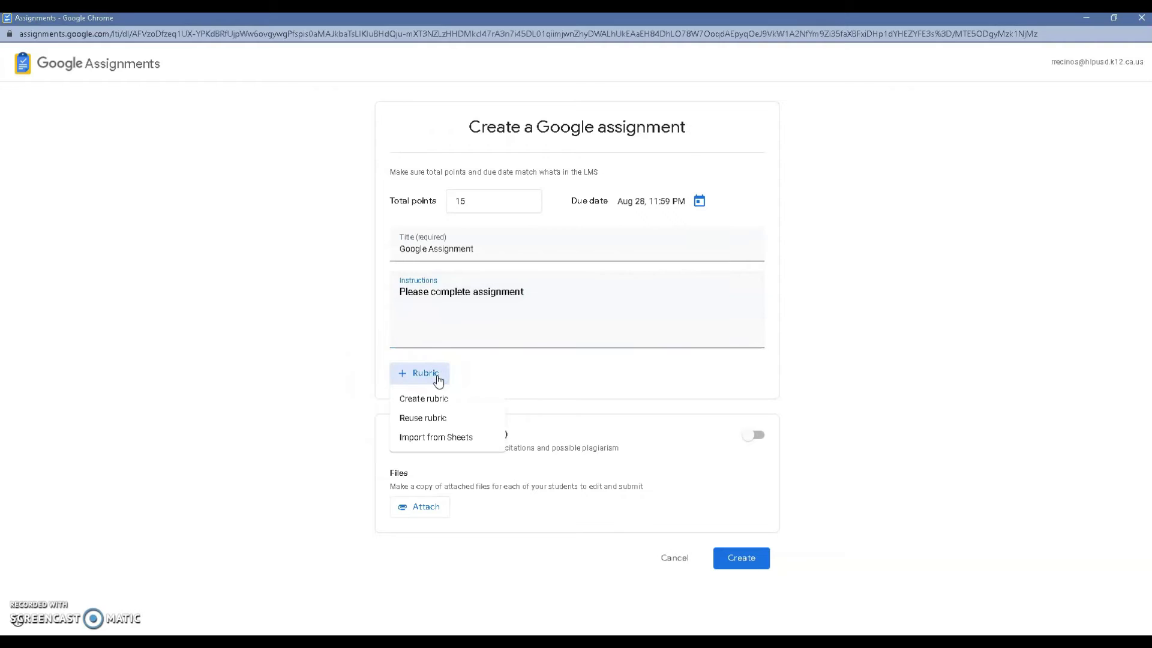
left_click(437, 417)
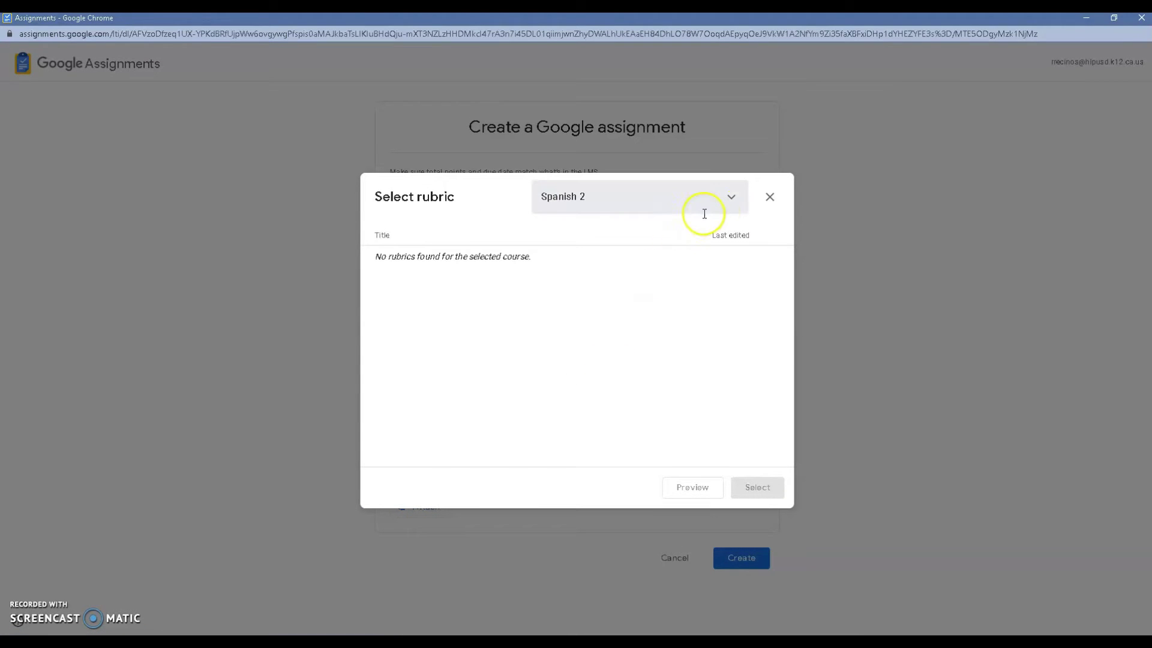
left_click(734, 199)
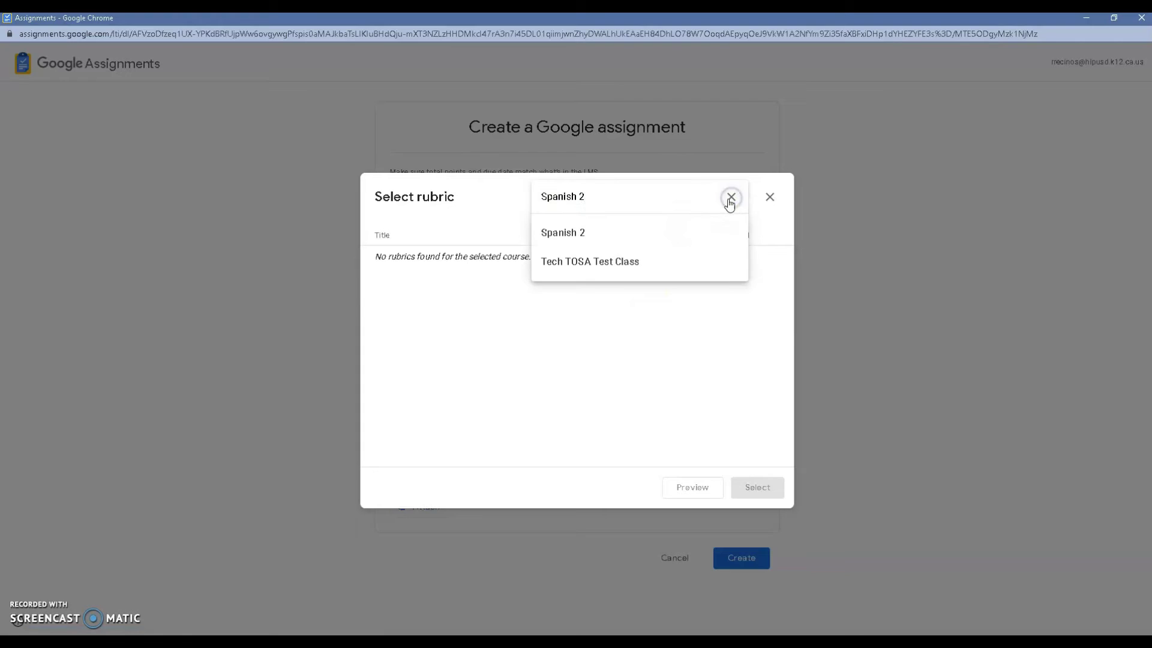
left_click(662, 252)
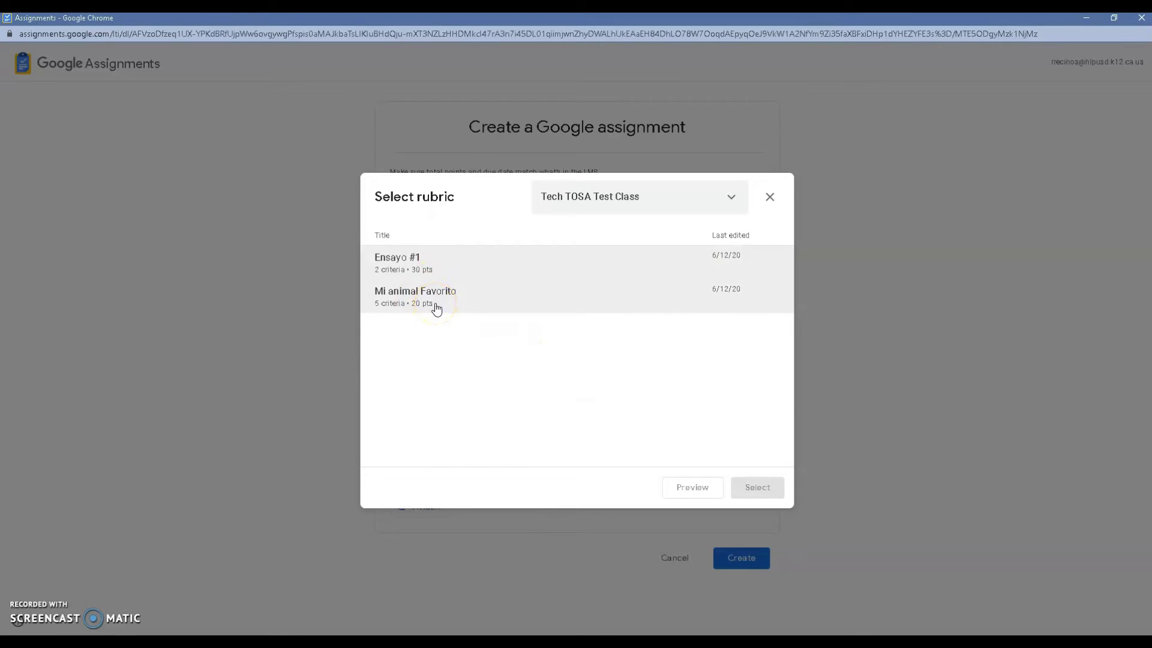
left_click(429, 271)
left_click(770, 490)
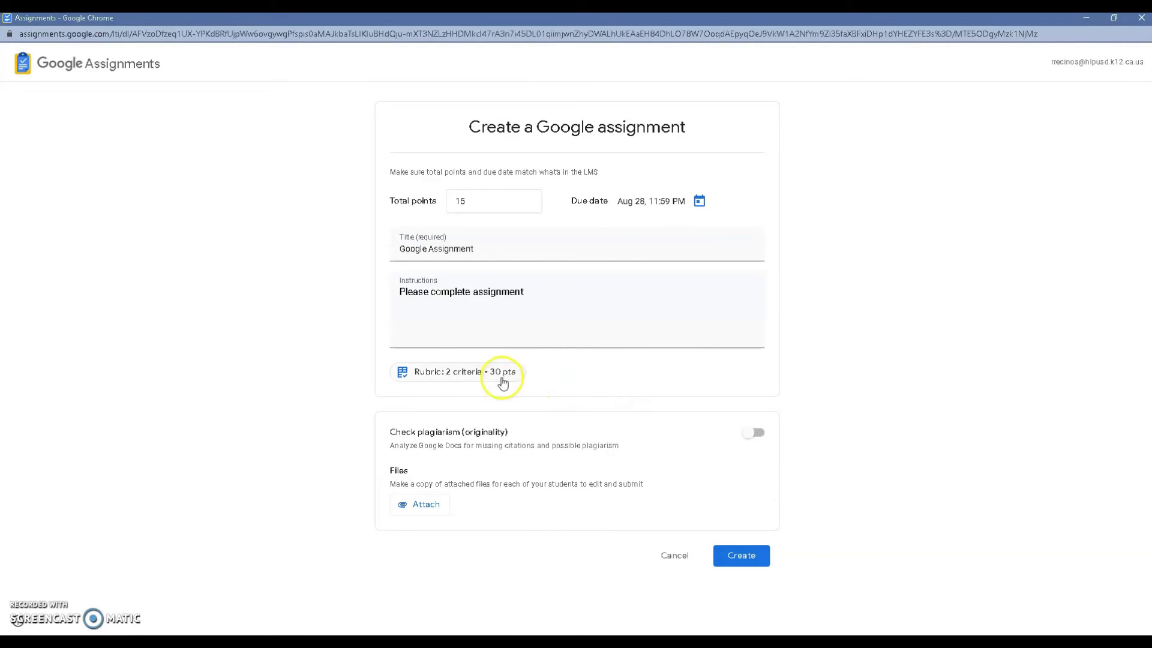
left_click(501, 377)
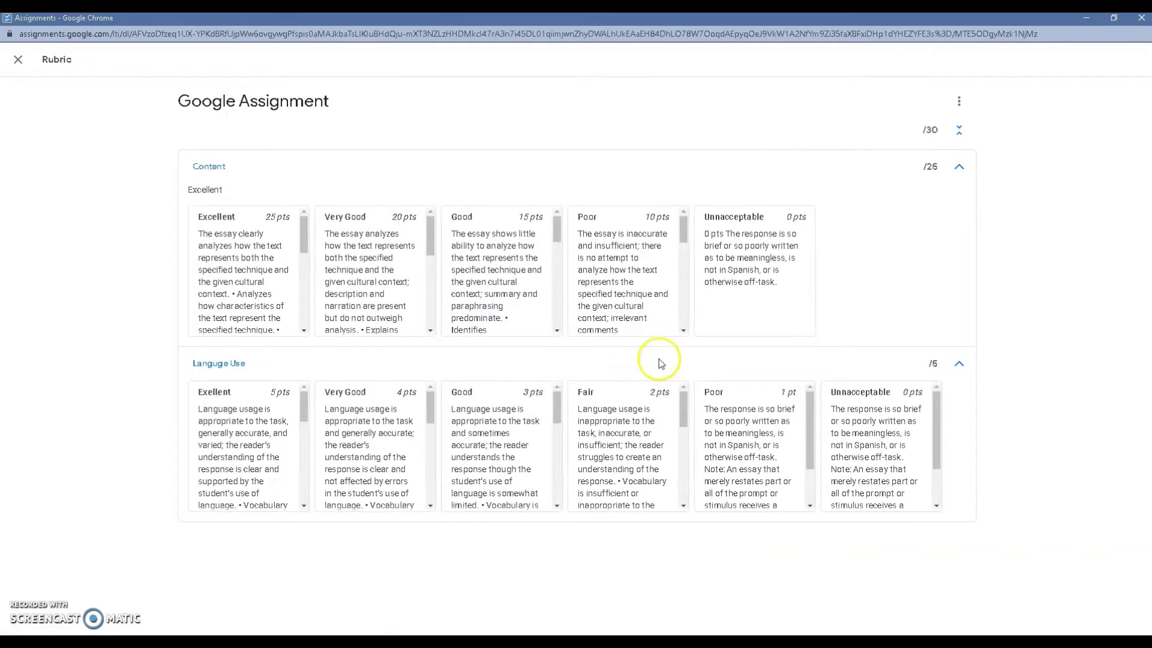
left_click(18, 60)
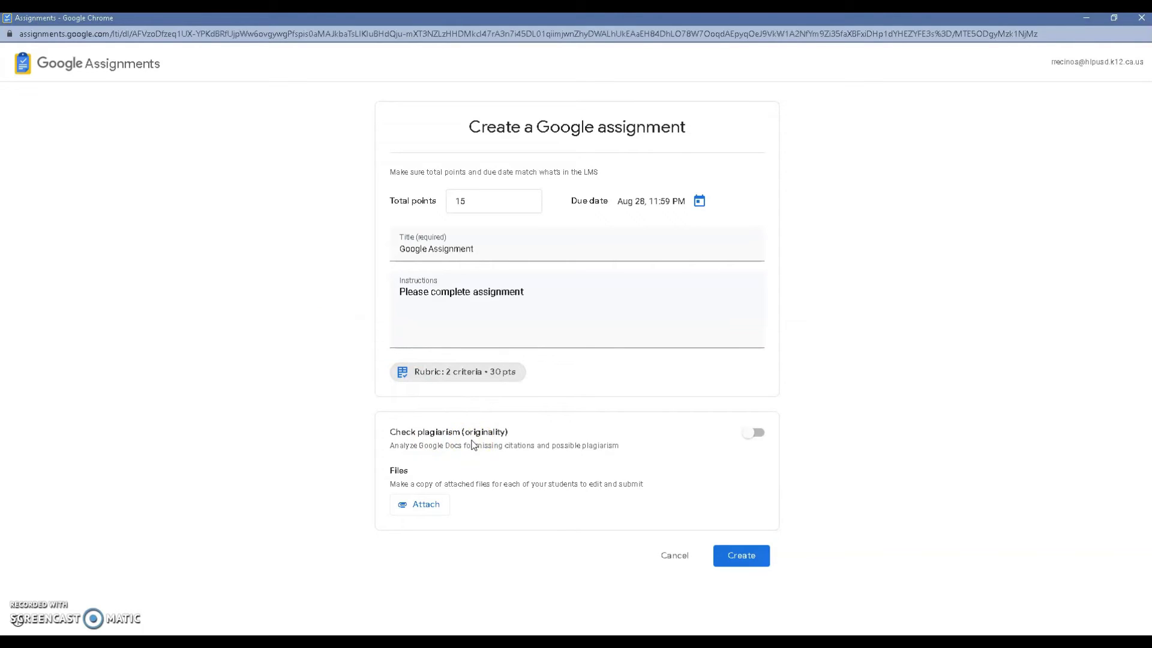
Step: Enable the originality check and begin attaching a file from Google Drive
left_click(843, 447)
left_click(759, 434)
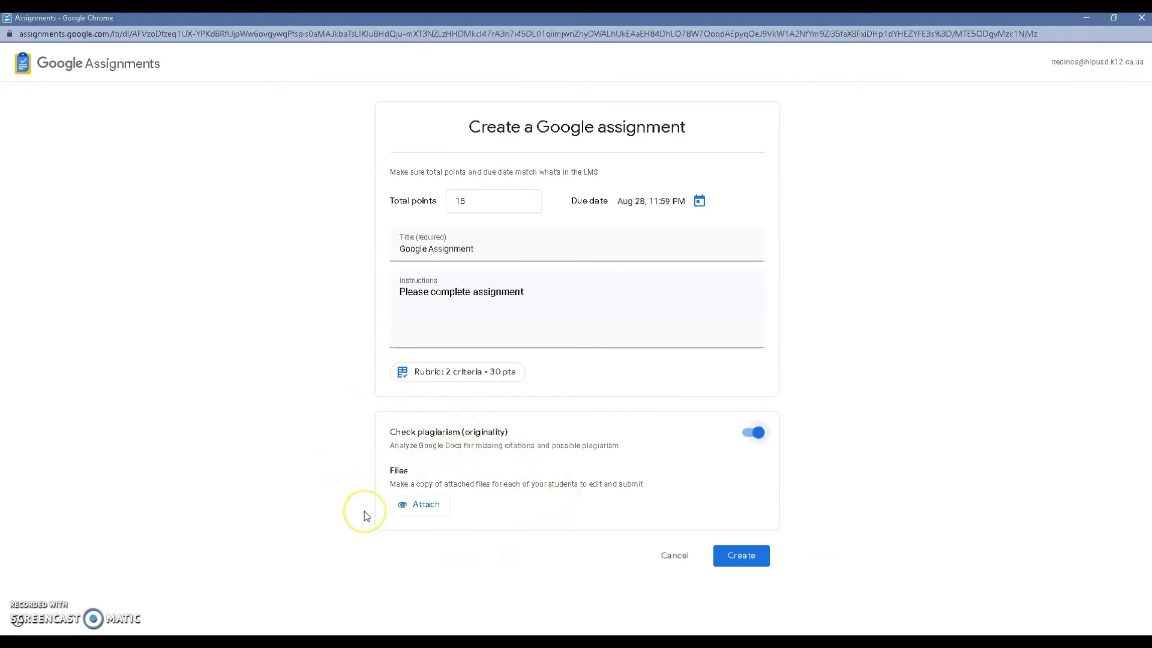
left_click(414, 510)
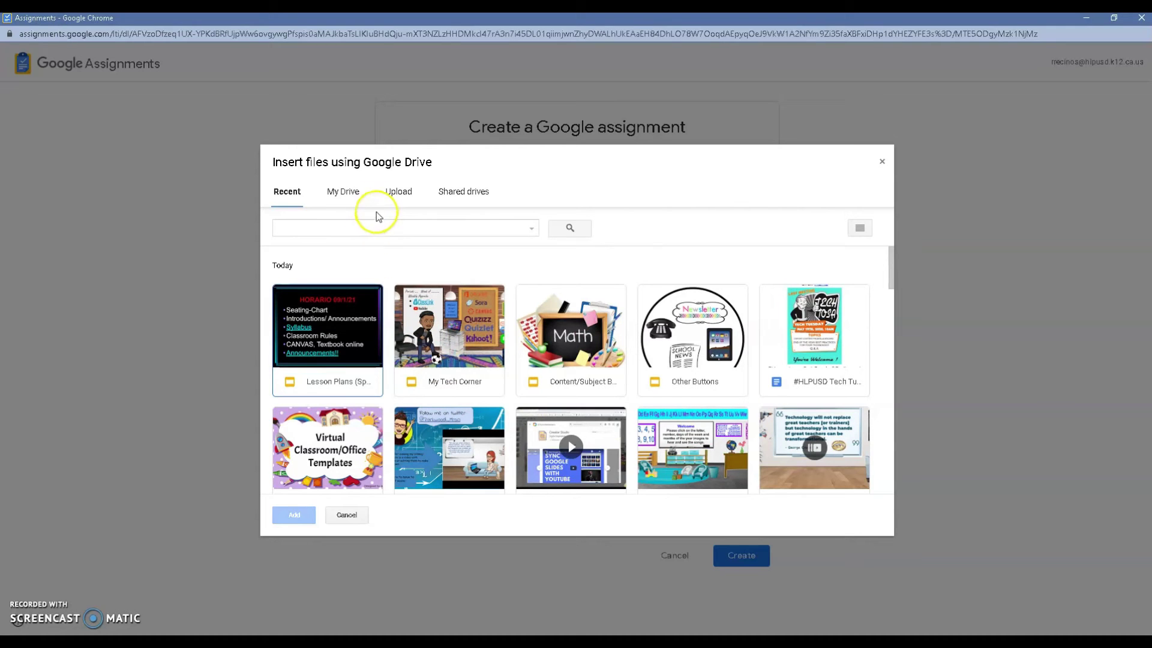
Step: Add the Virtual Classroom/Office Templates Drive file, giving each student a copy
left_click(330, 228)
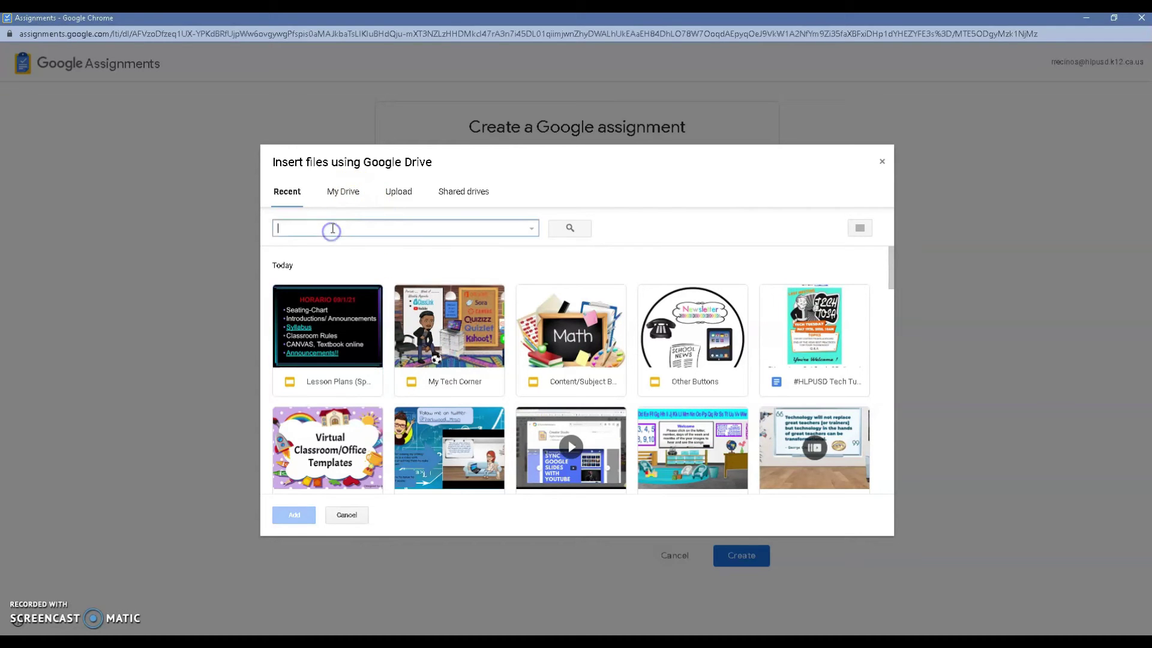
type("goo")
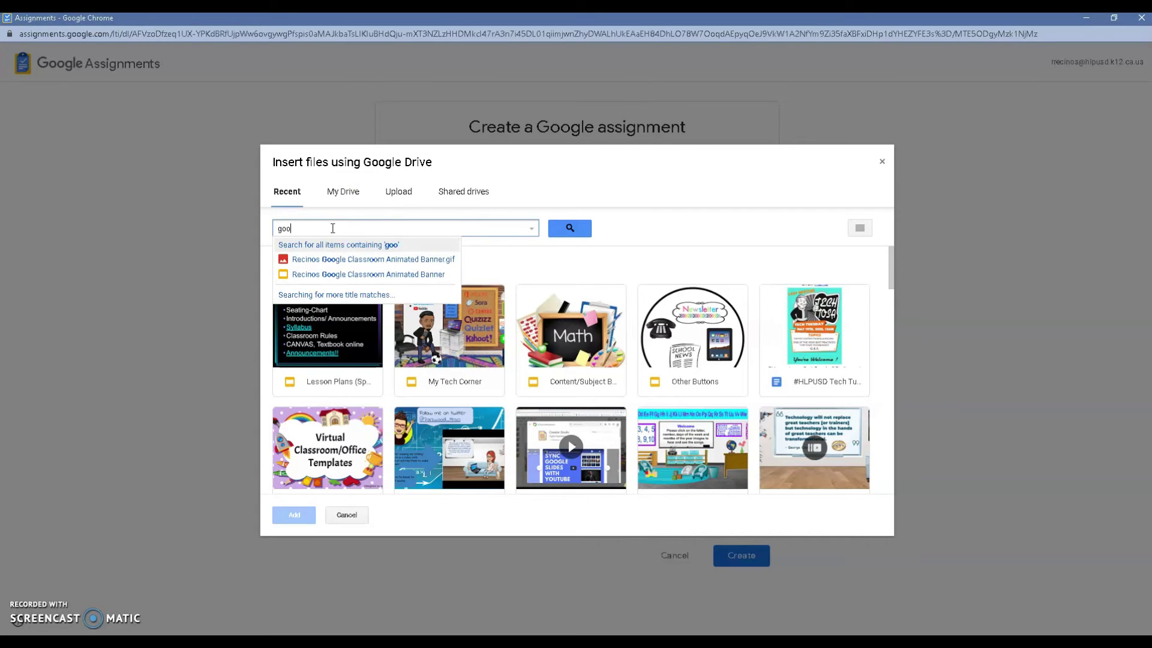
type("gle ass")
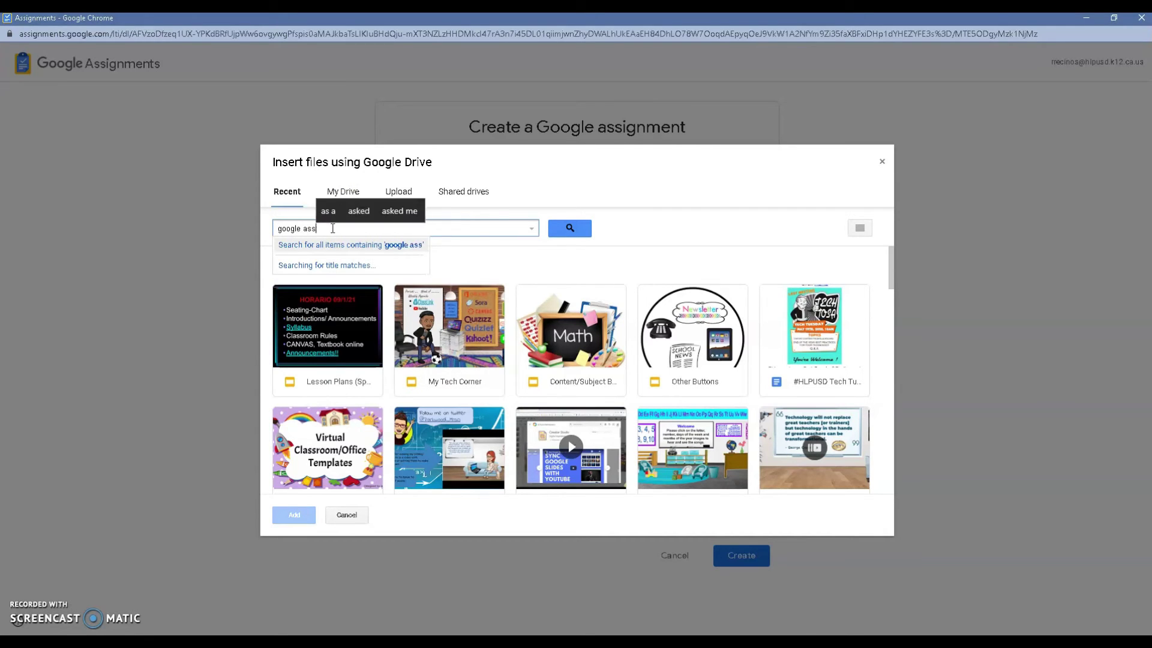
type("ignment")
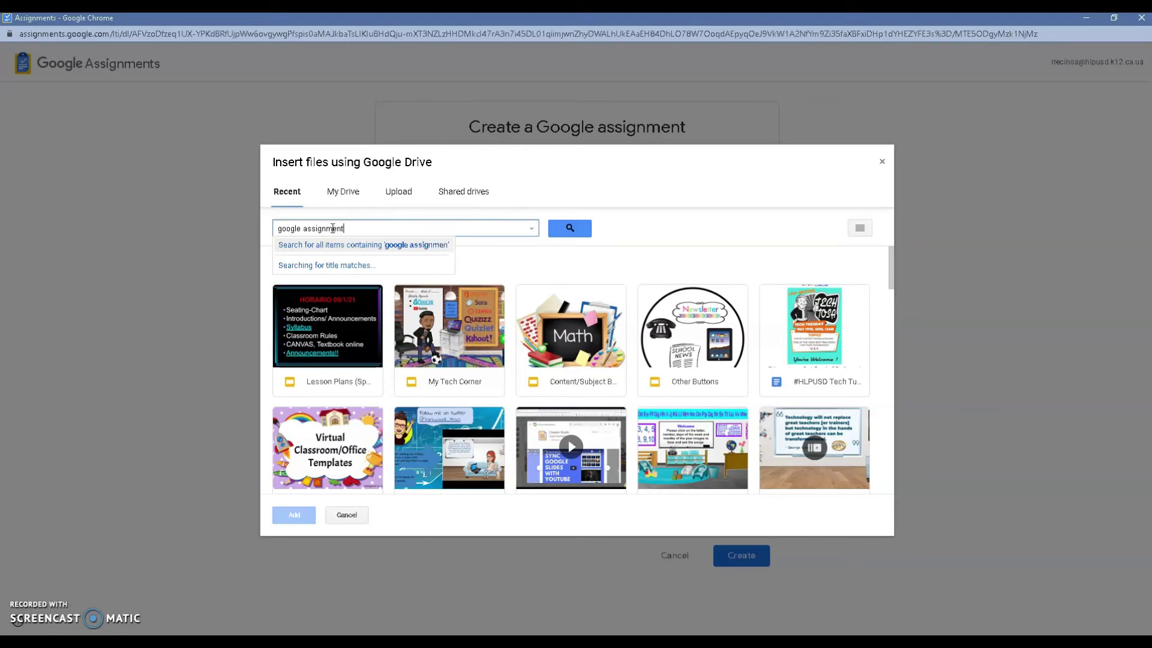
key("Return")
left_click(365, 266)
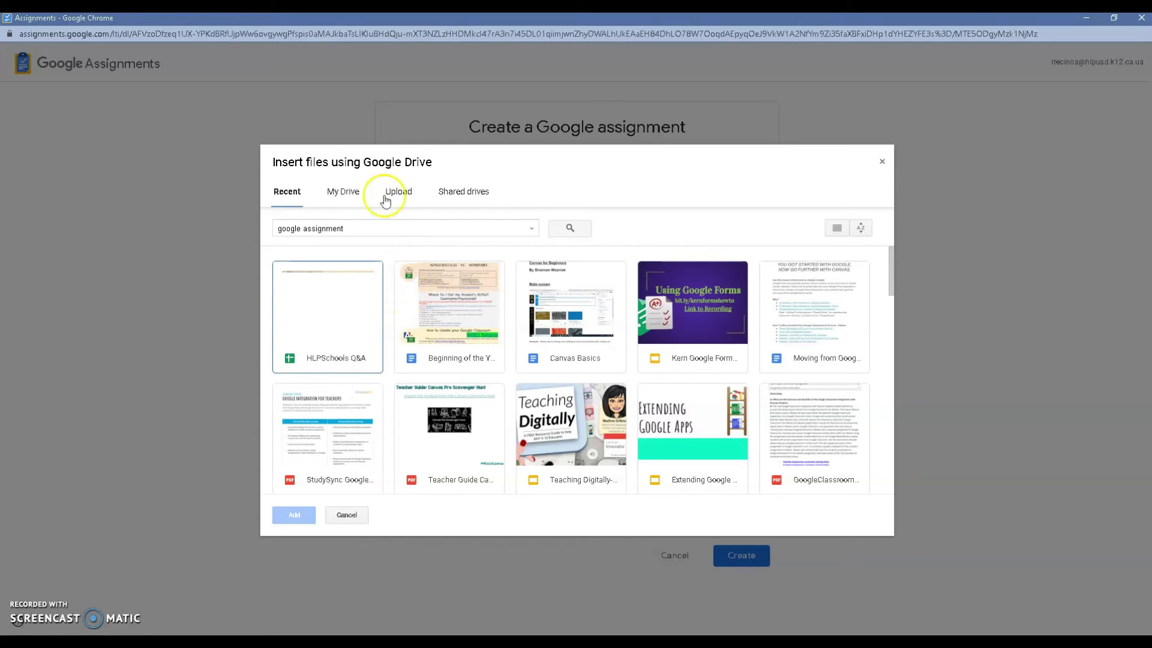
left_click(355, 193)
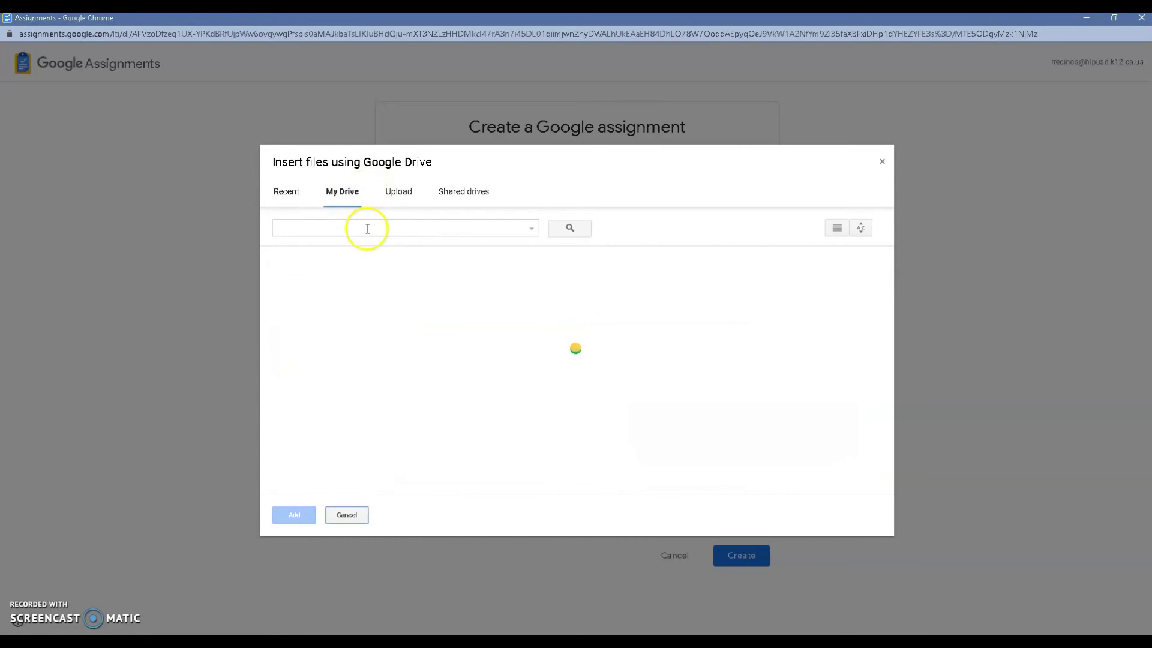
left_click(285, 194)
scroll(576, 353, "down", 2)
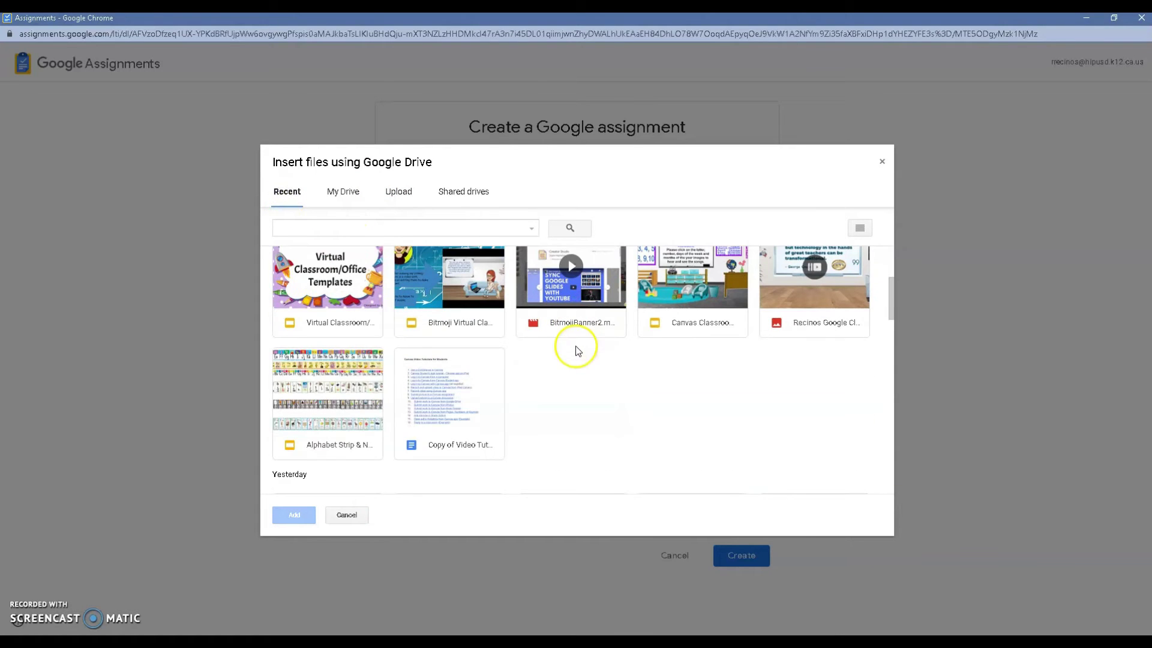
scroll(590, 355, "up", 2)
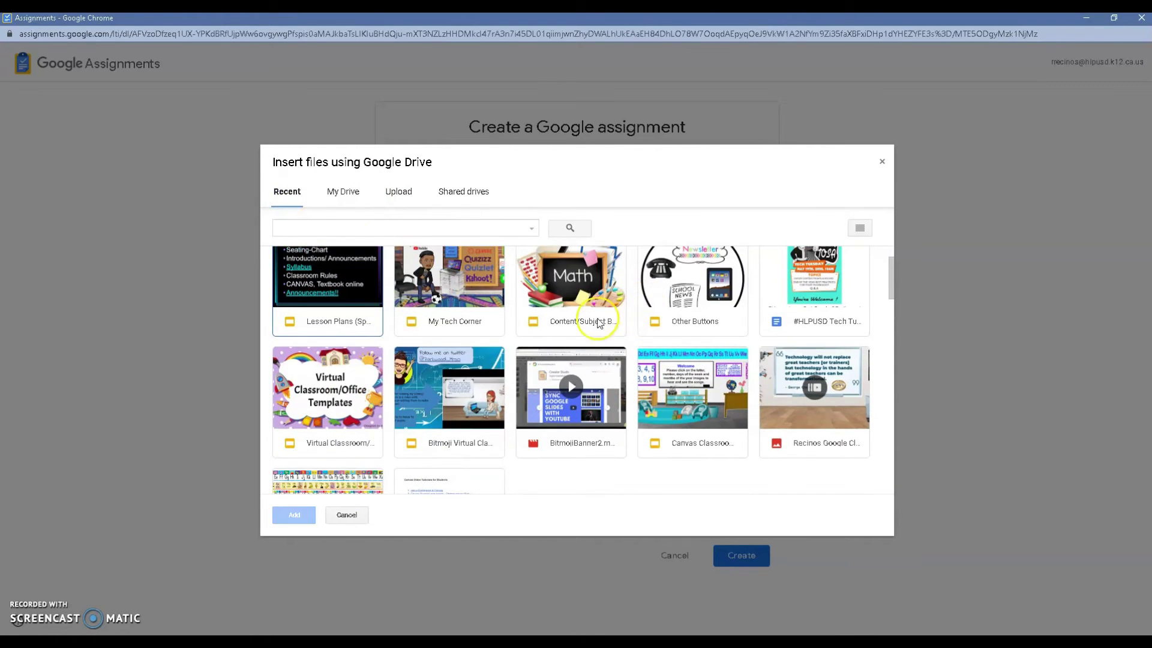
left_click(354, 380)
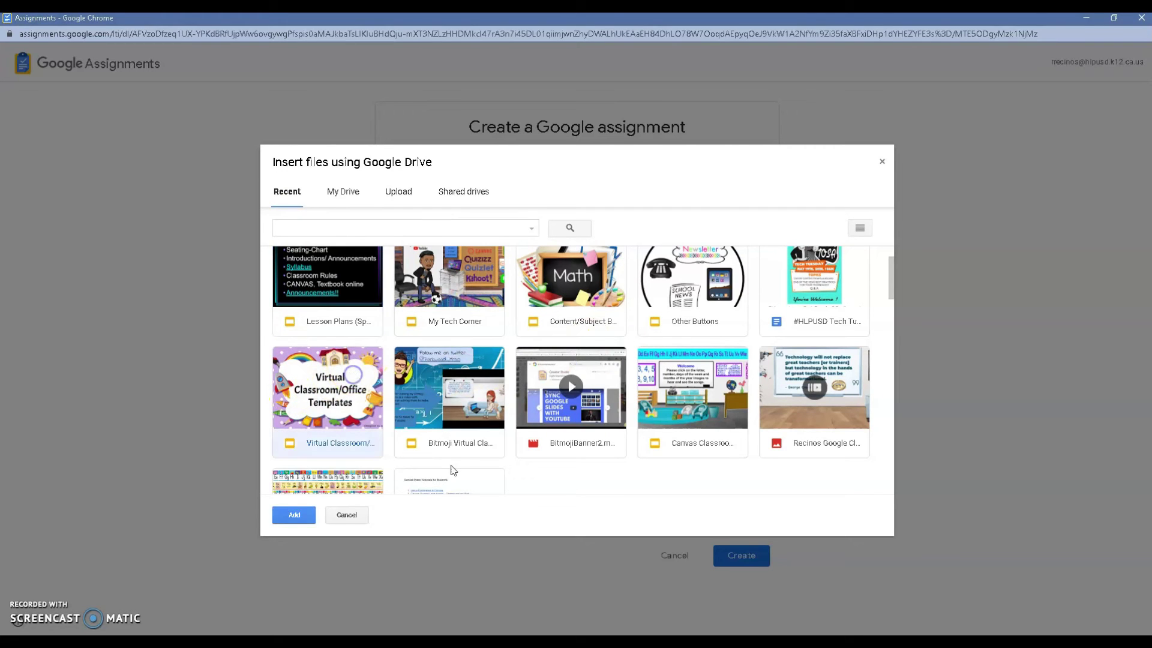
left_click(305, 519)
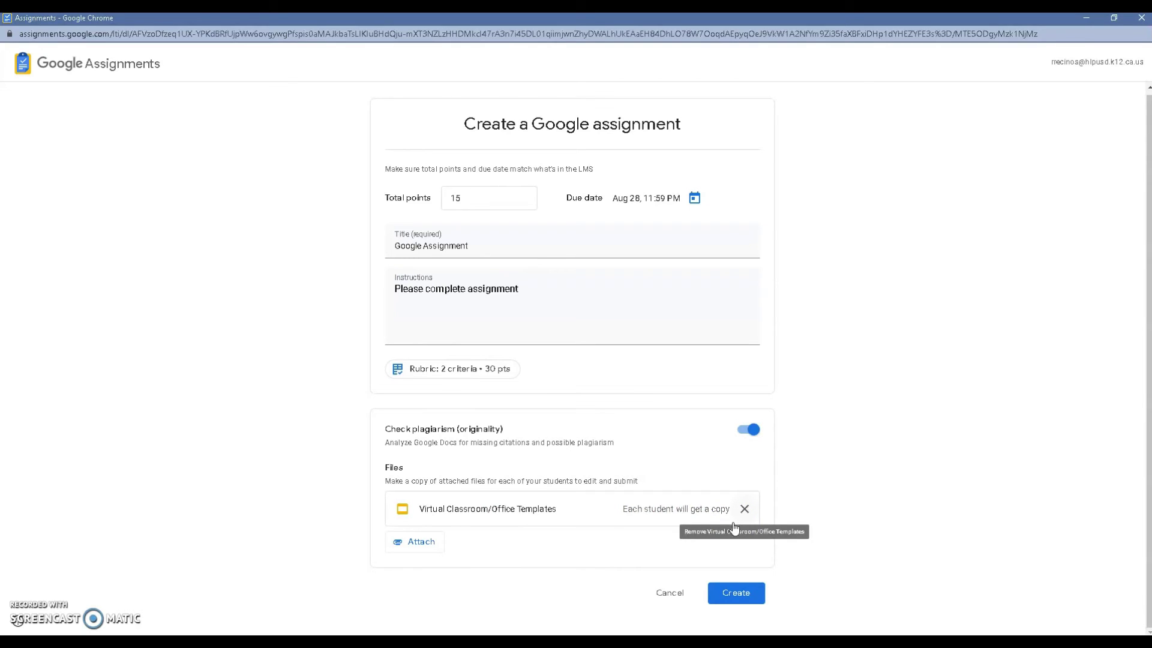
Step: Submit the Create a Google assignment form to save the assignment
left_click(731, 550)
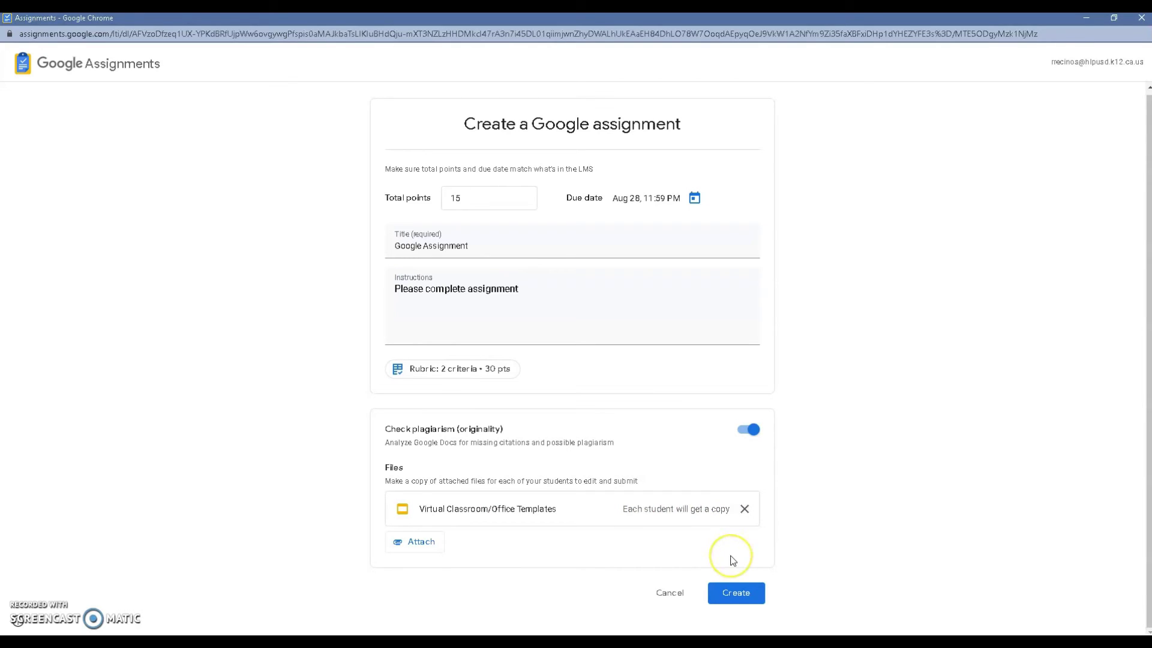
left_click(731, 593)
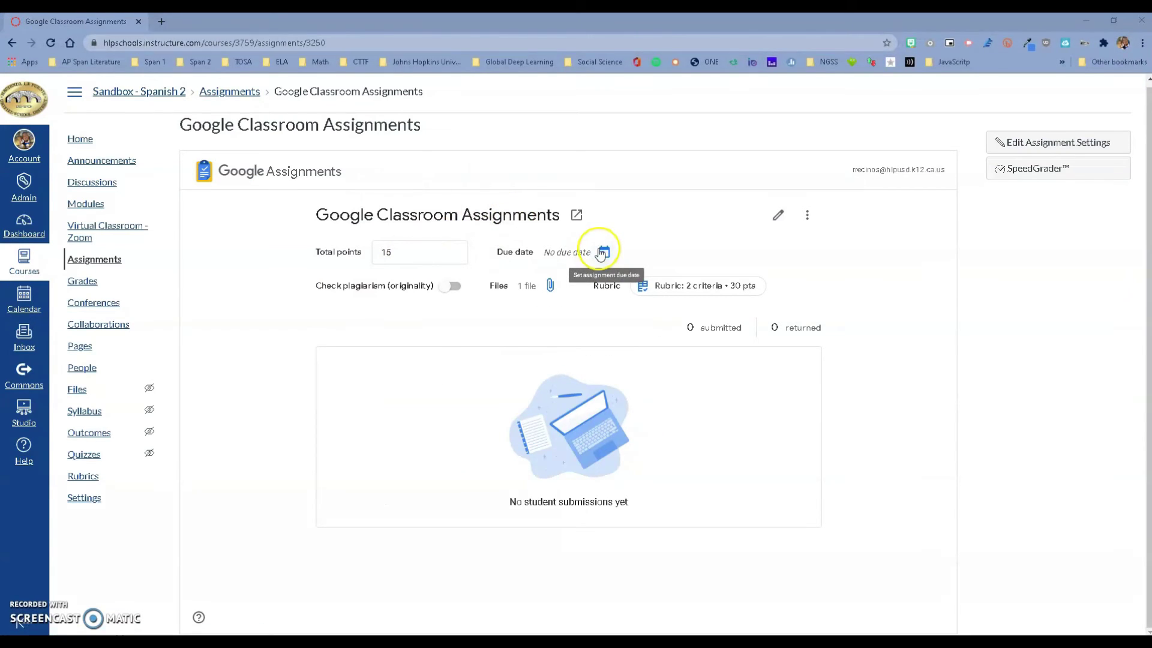
Step: Turn on plagiarism checking for Google Classroom Assignments and go to the course Grades
left_click(454, 286)
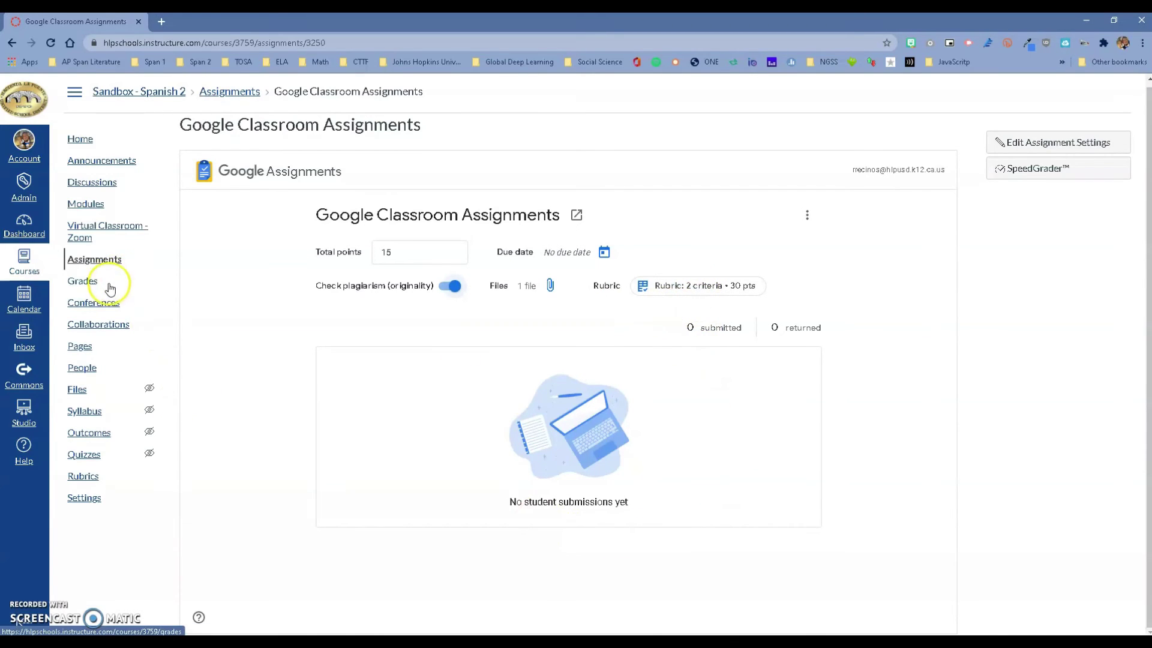
left_click(88, 282)
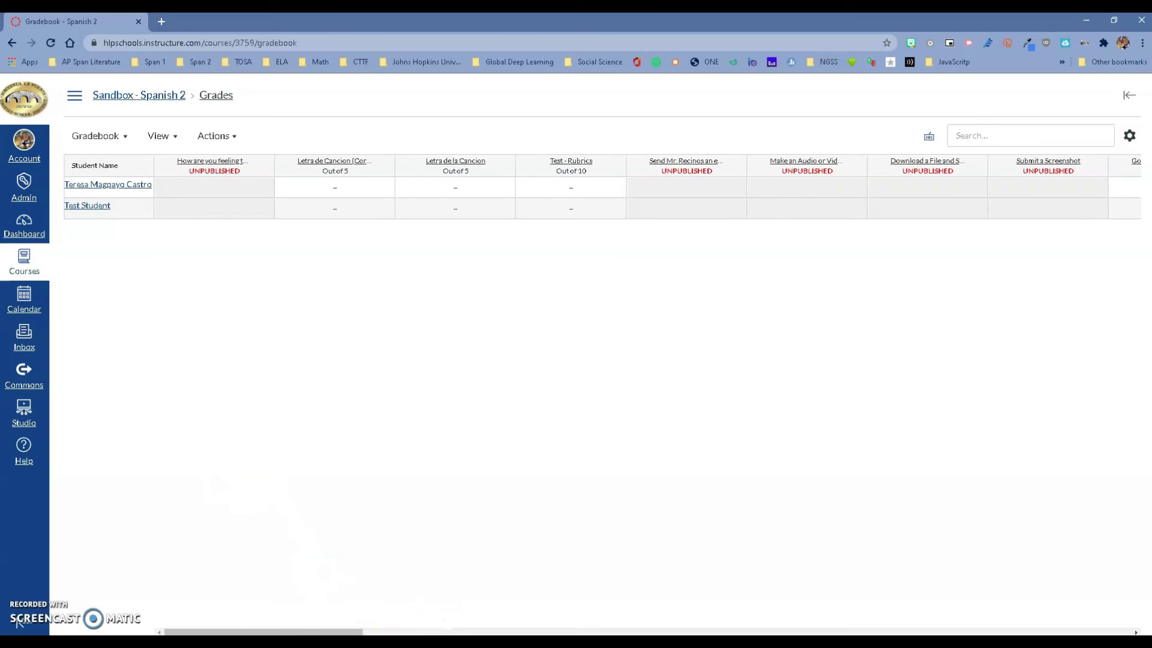
left_click_drag(320, 633, 345, 633)
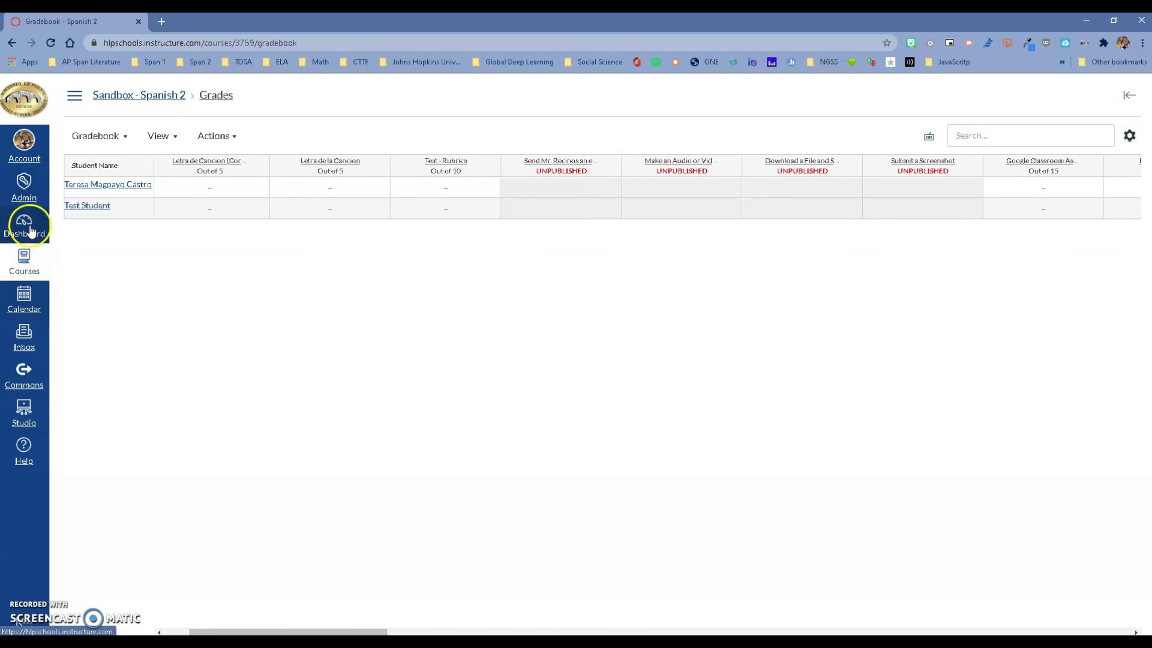
Step: Navigate via the course home and its assignments list to the Google Classroom Assignments page
left_click(117, 95)
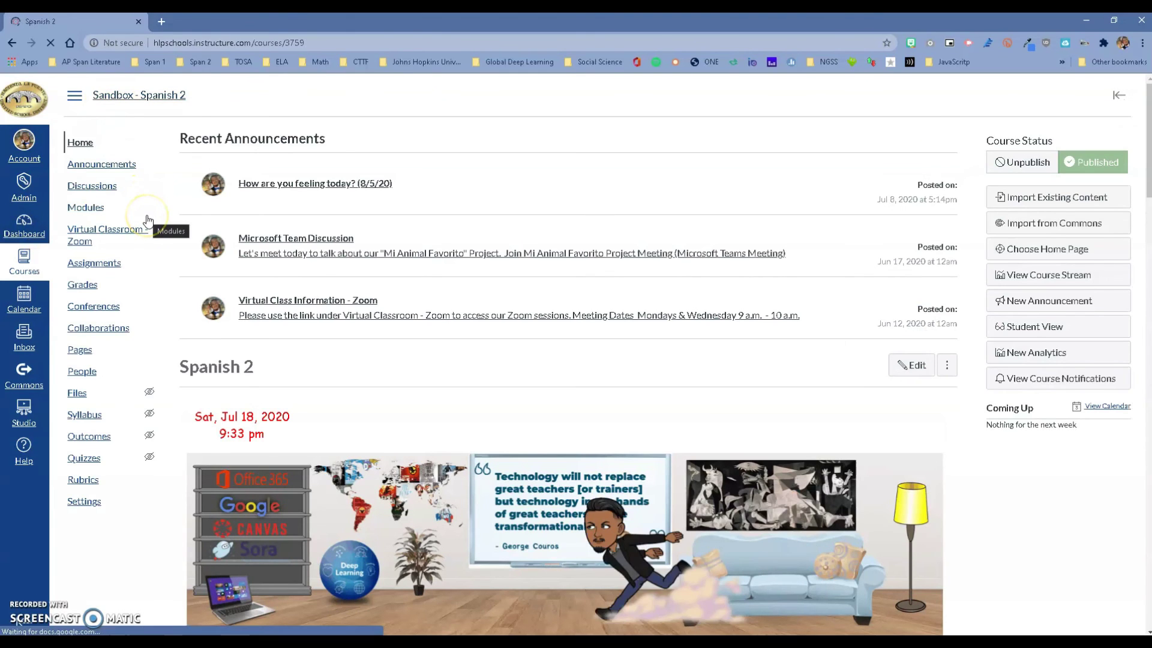
left_click(101, 263)
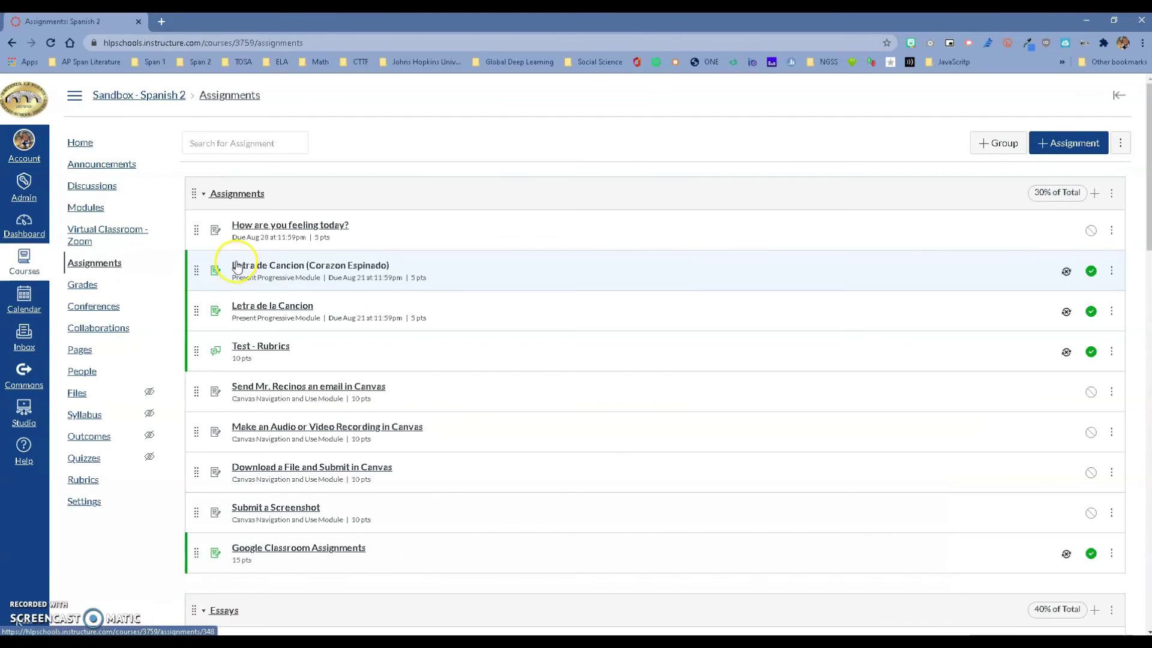
left_click(305, 543)
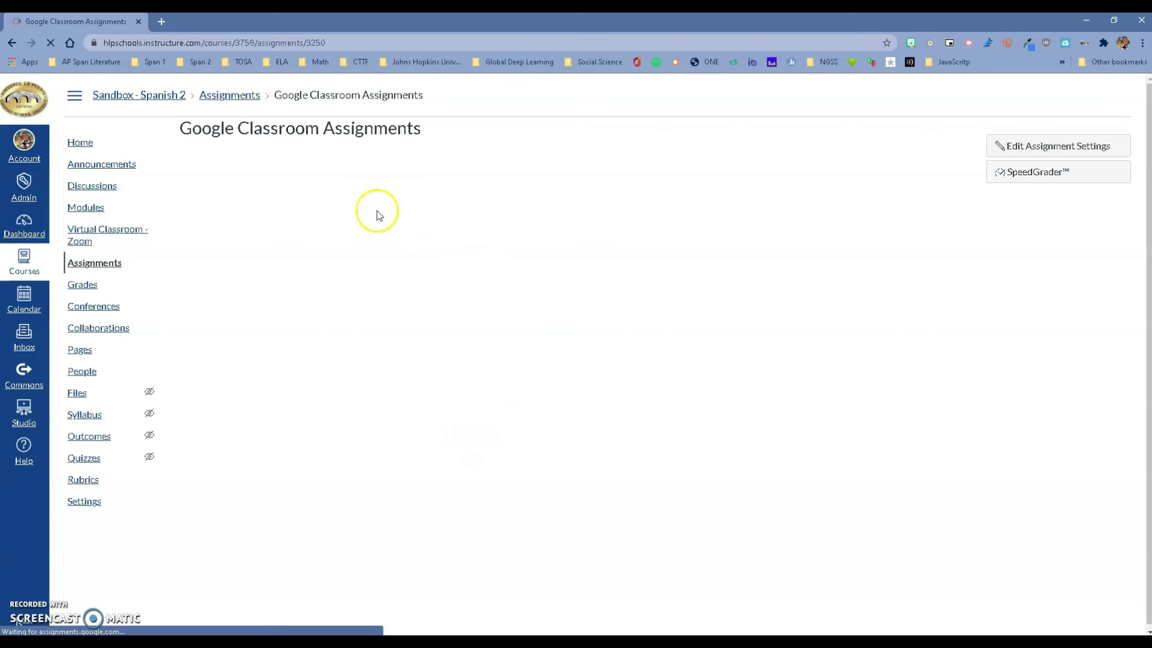
Step: Launch SpeedGrader for Google Classroom Assignments in a new tab
left_click(1042, 174)
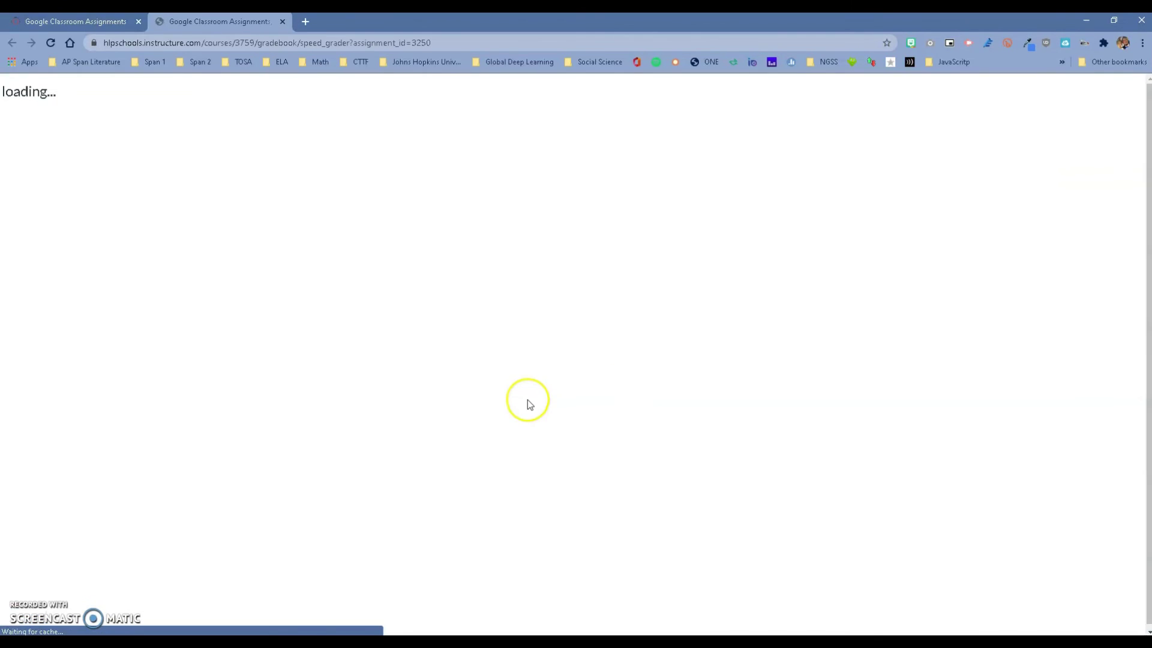